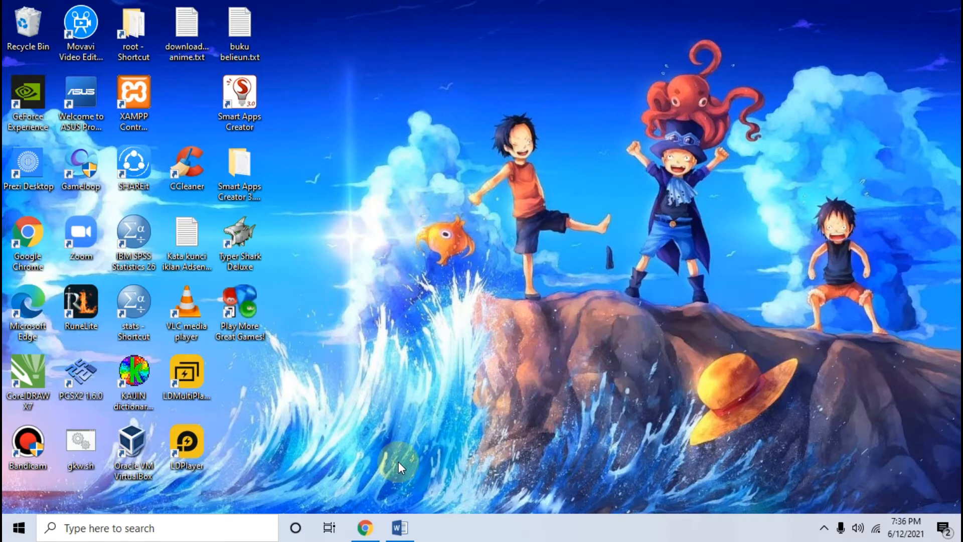
# Switch to Chrome and look through the article on making a digital signature with Ms Word and Remove.bg.
pyautogui.click(370, 536)
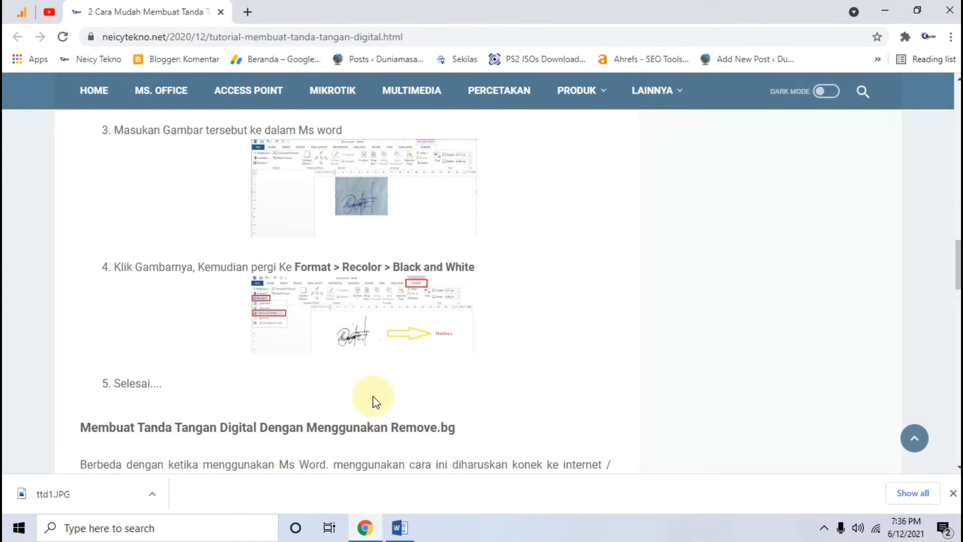
pyautogui.scroll(4, 372, 395)
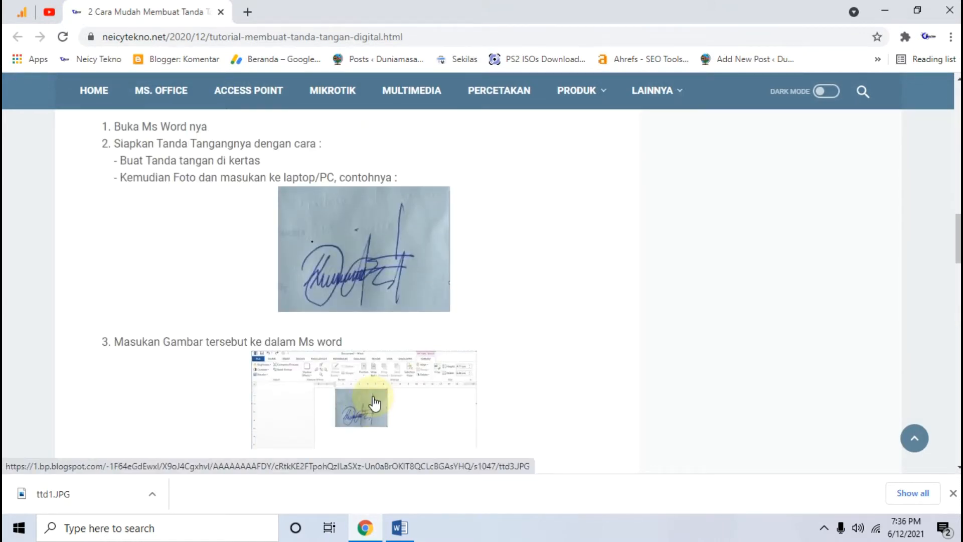
pyautogui.scroll(4, 375, 403)
pyautogui.scroll(-4, 376, 401)
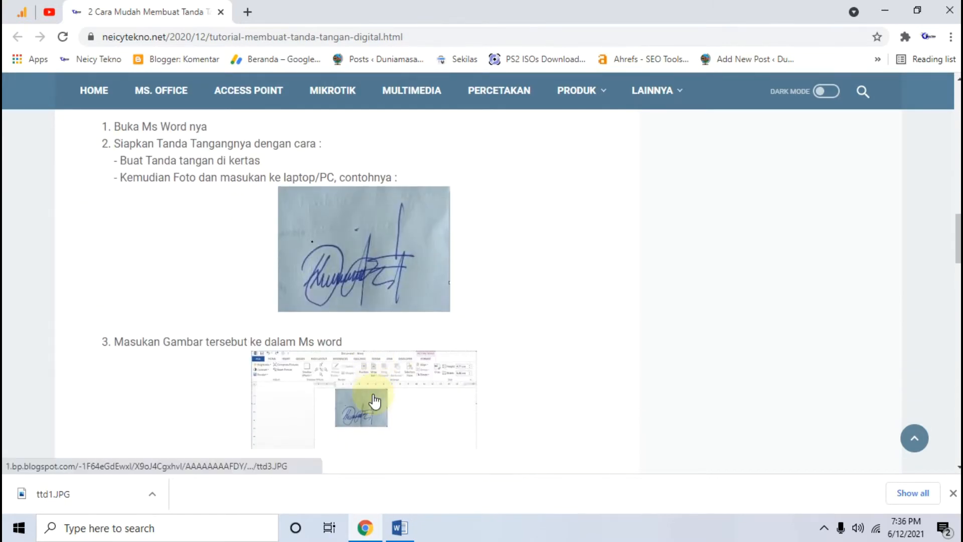
pyautogui.scroll(10, 374, 402)
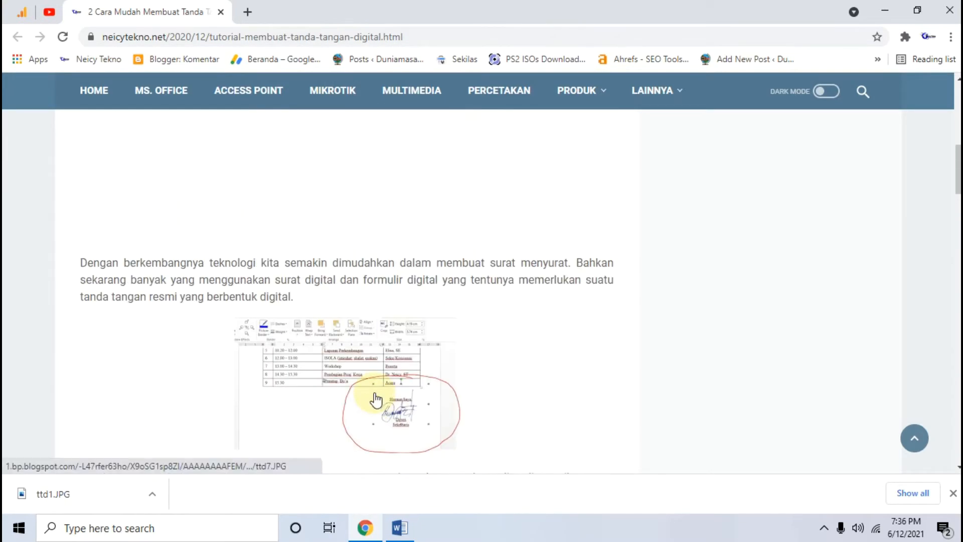
pyautogui.scroll(4, 375, 399)
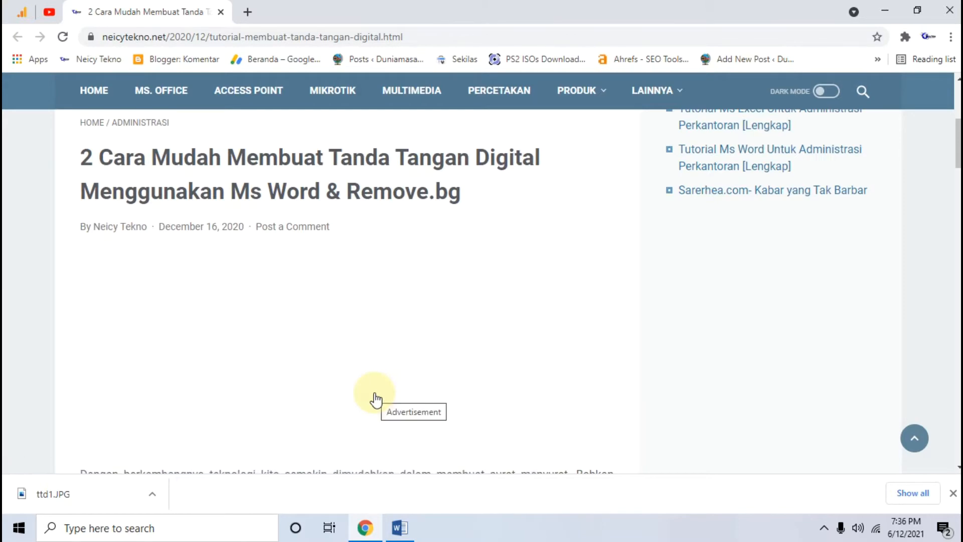
pyautogui.scroll(-10, 252, 204)
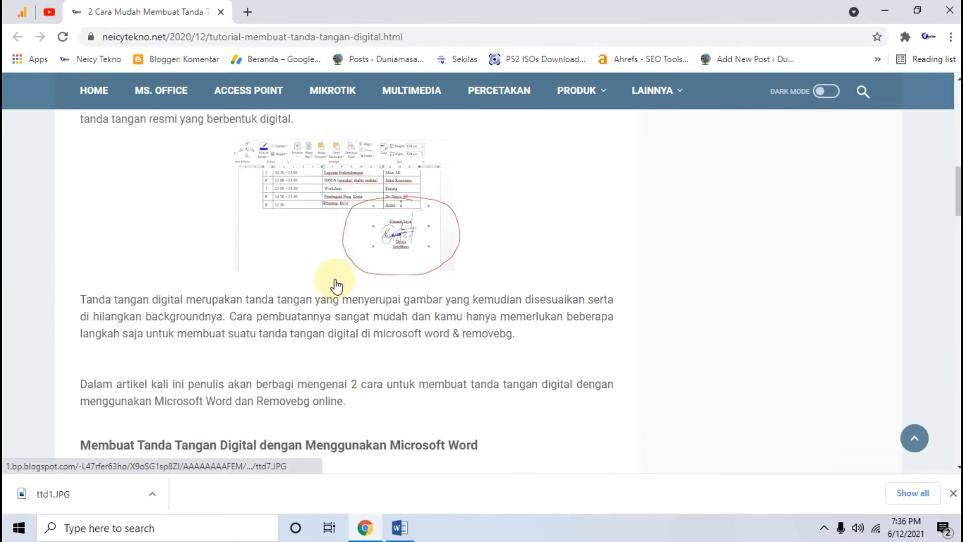
# Switch to Word and review the meeting invitation letter undangan rapat.docx down to its signature block.
pyautogui.click(400, 528)
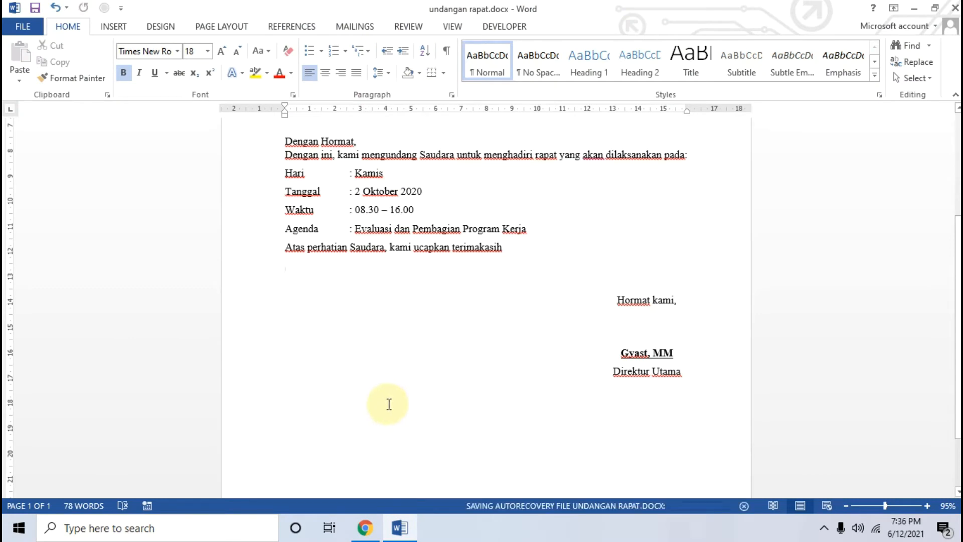
pyautogui.scroll(3, 389, 404)
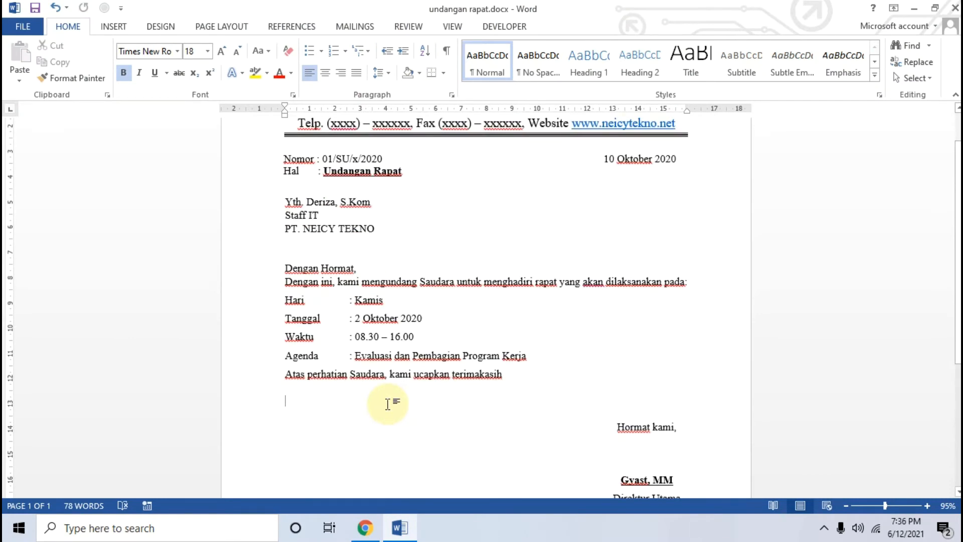
pyautogui.scroll(-2, 421, 385)
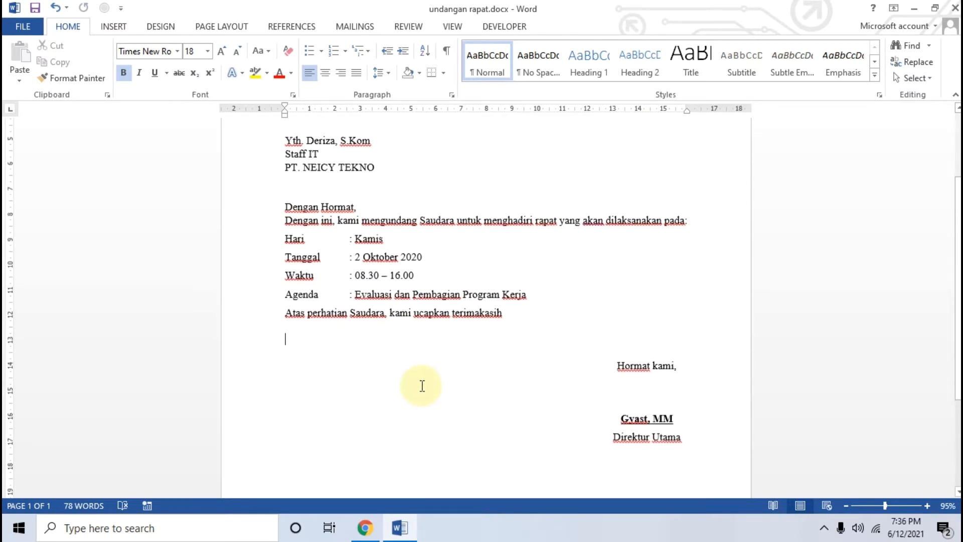
pyautogui.scroll(-3, 507, 383)
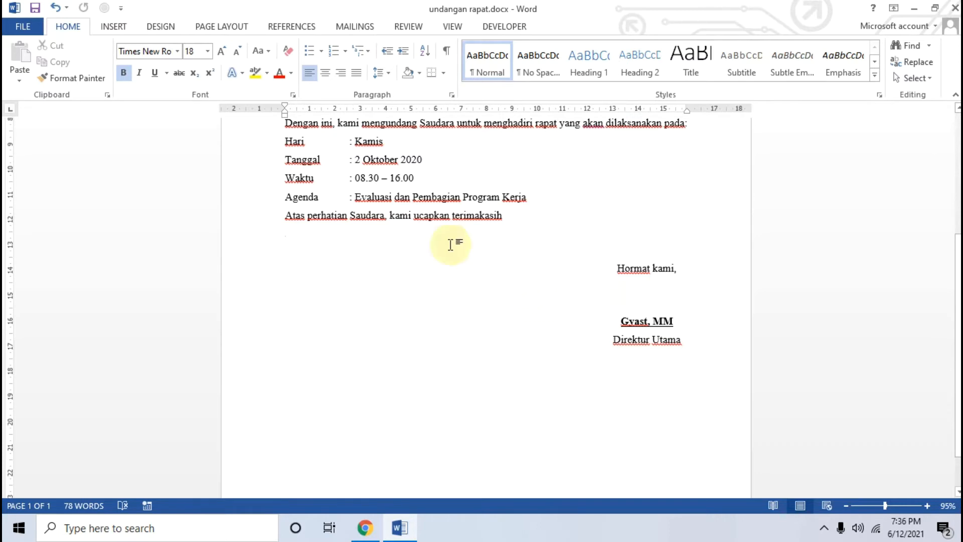
pyautogui.click(119, 27)
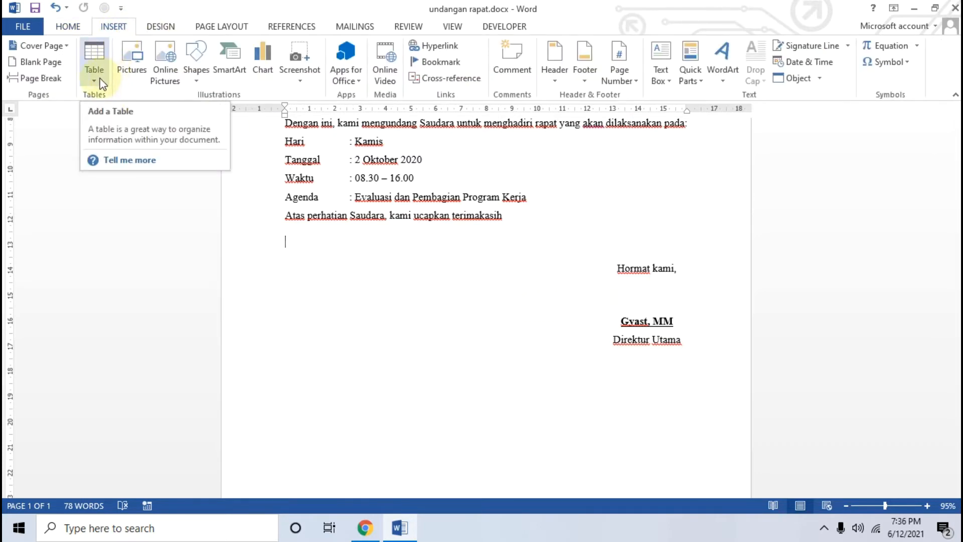
# Open the signature photo ttd1.JPG from the Videos folder in Paint, examine it enlarged to 300%, and close it.
pyautogui.click(393, 511)
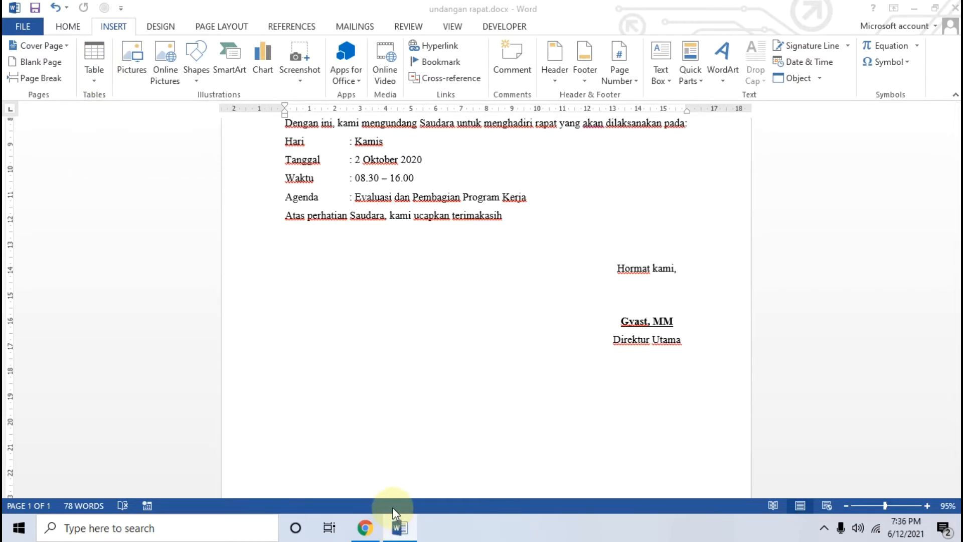
pyautogui.press('super+e')
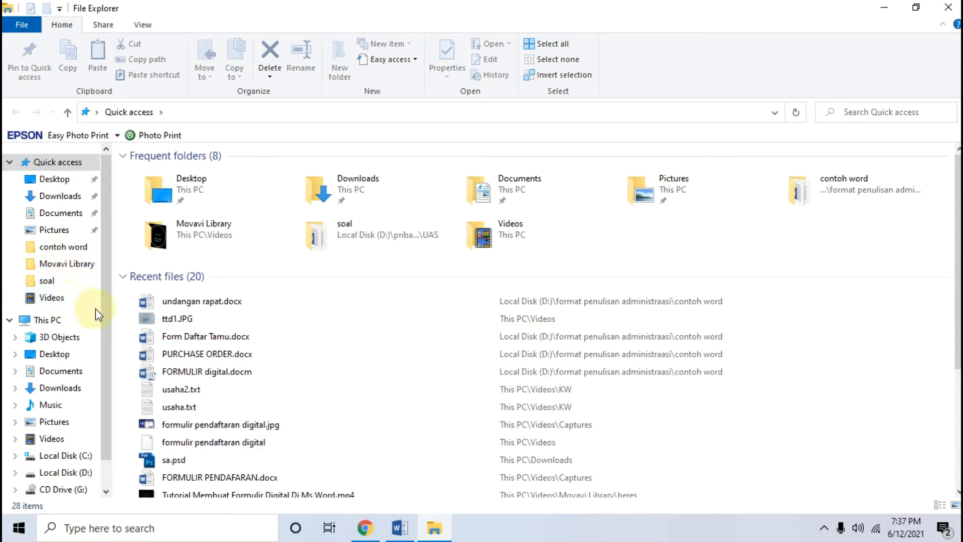
pyautogui.click(61, 295)
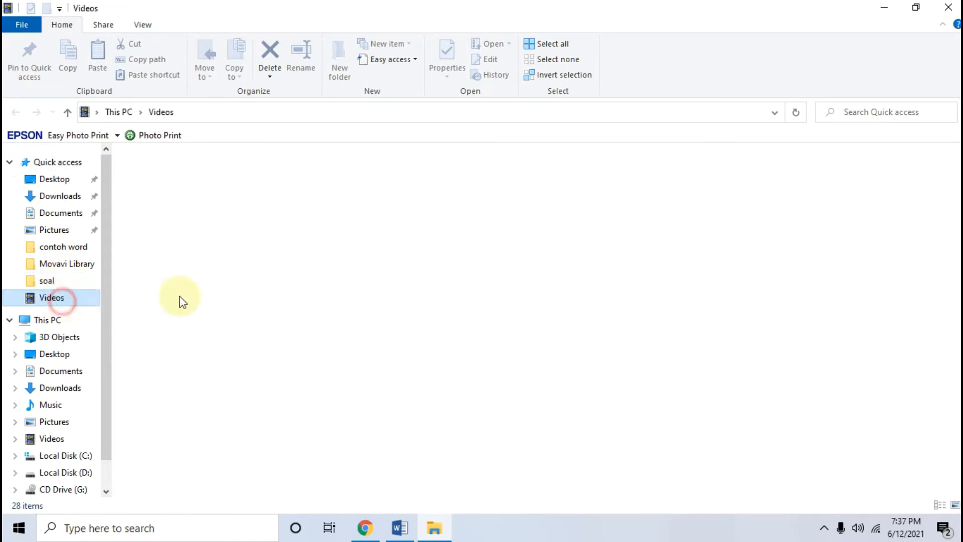
pyautogui.doubleClick(622, 187)
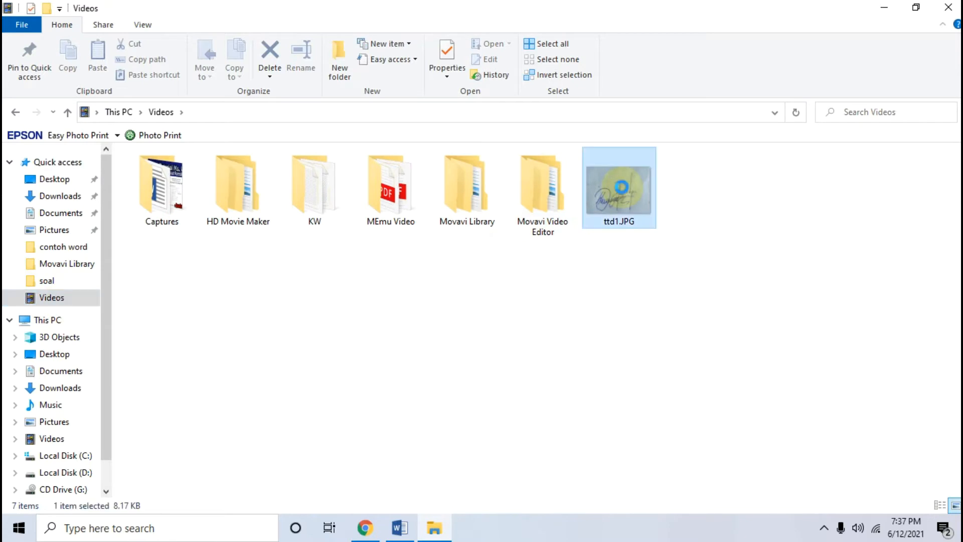
pyautogui.rightClick(622, 188)
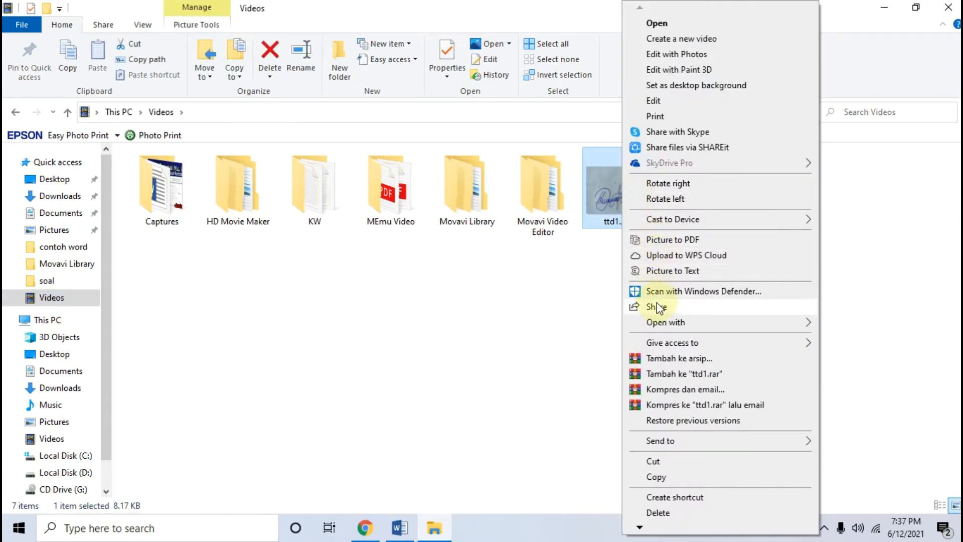
pyautogui.click(656, 325)
pyautogui.click(490, 355)
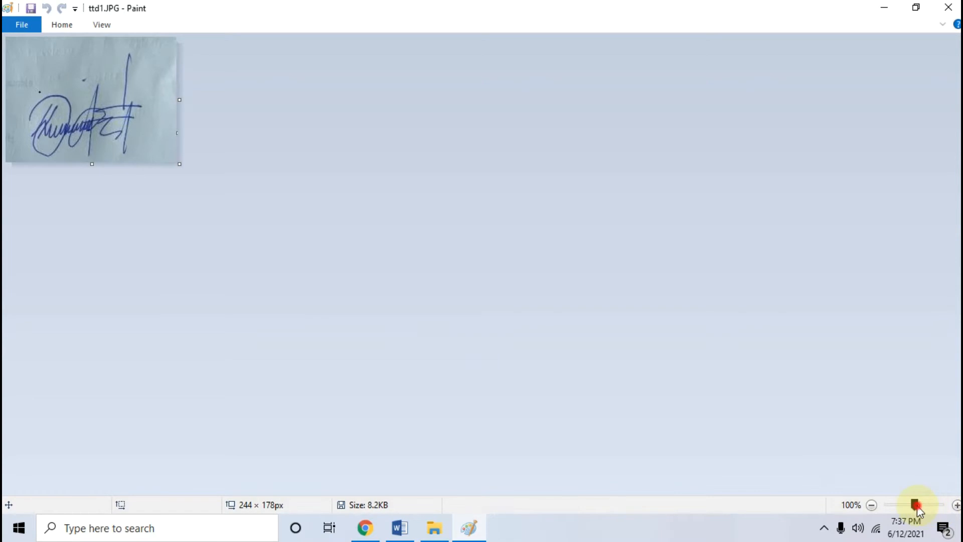
pyautogui.moveTo(915, 504); pyautogui.dragTo(929, 510)
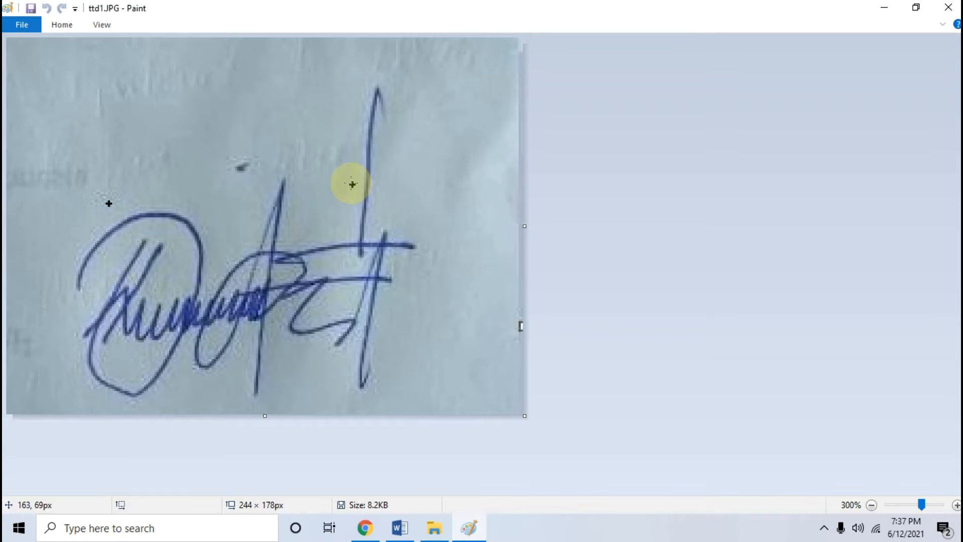
pyautogui.click(948, 7)
# Return to the Word letter and insert the picture ttd1.JPG from the Videos folder below the closing sentence.
pyautogui.click(399, 528)
pyautogui.scroll(5, 413, 278)
pyautogui.scroll(-5, 447, 293)
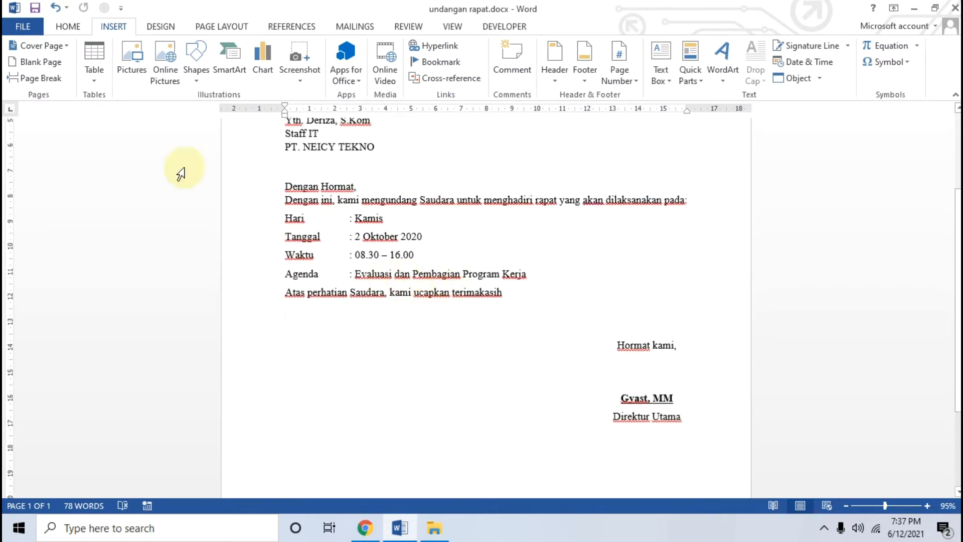
pyautogui.click(133, 73)
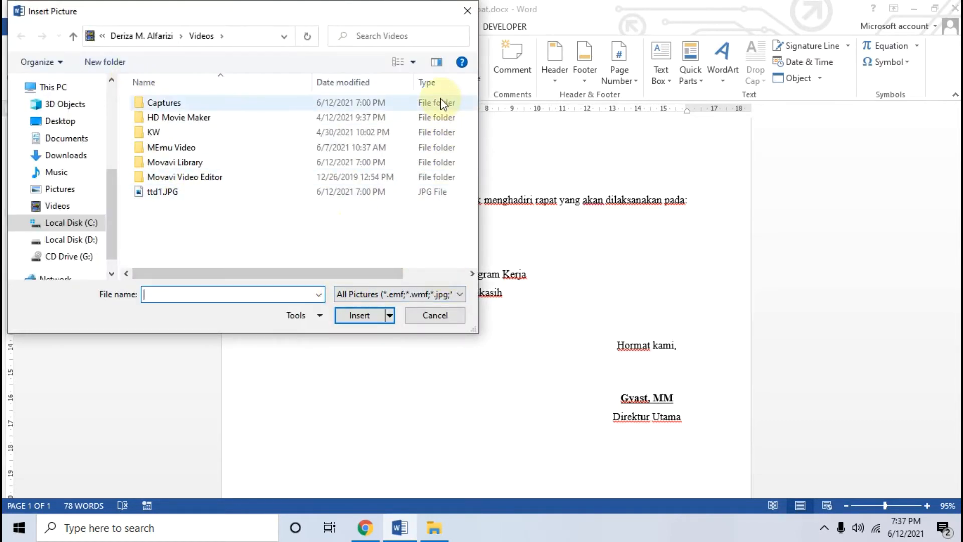
pyautogui.click(413, 62)
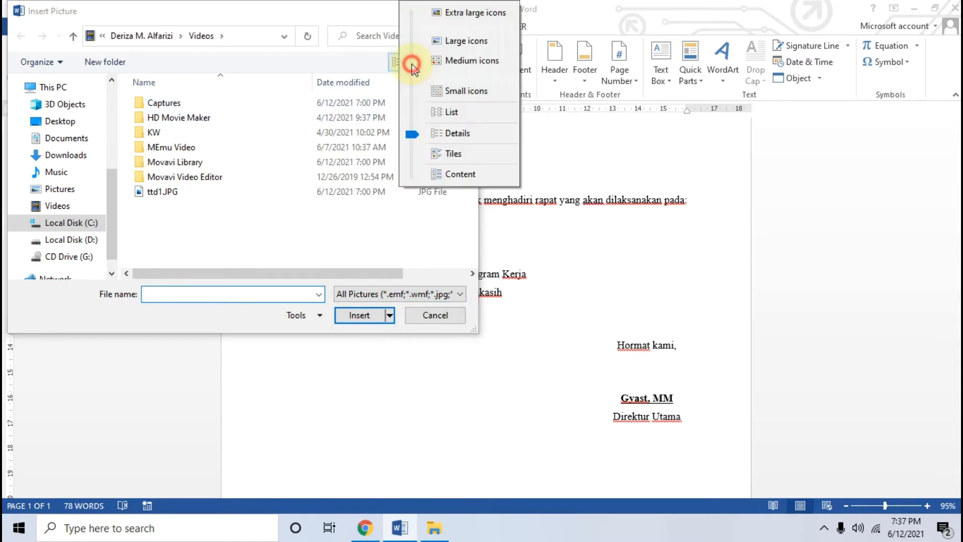
pyautogui.click(445, 40)
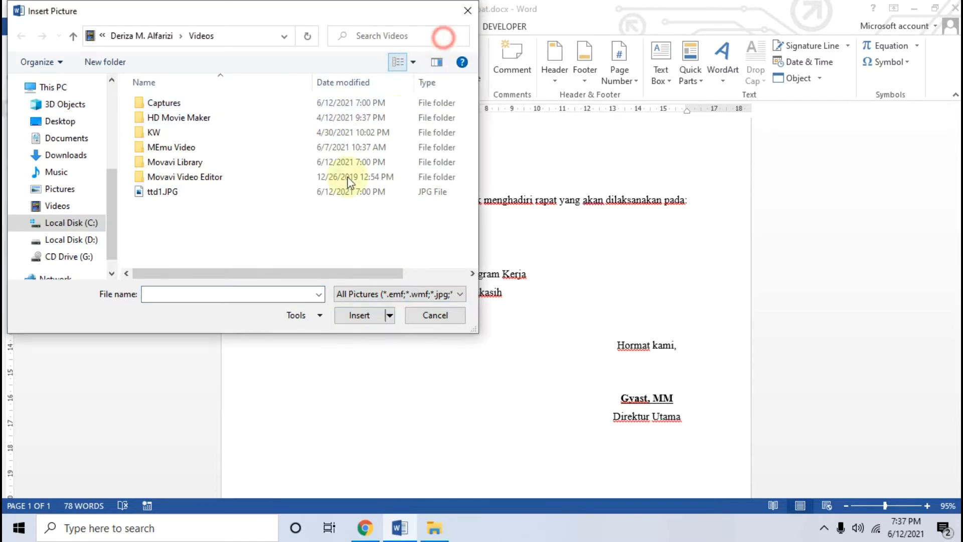
pyautogui.click(345, 206)
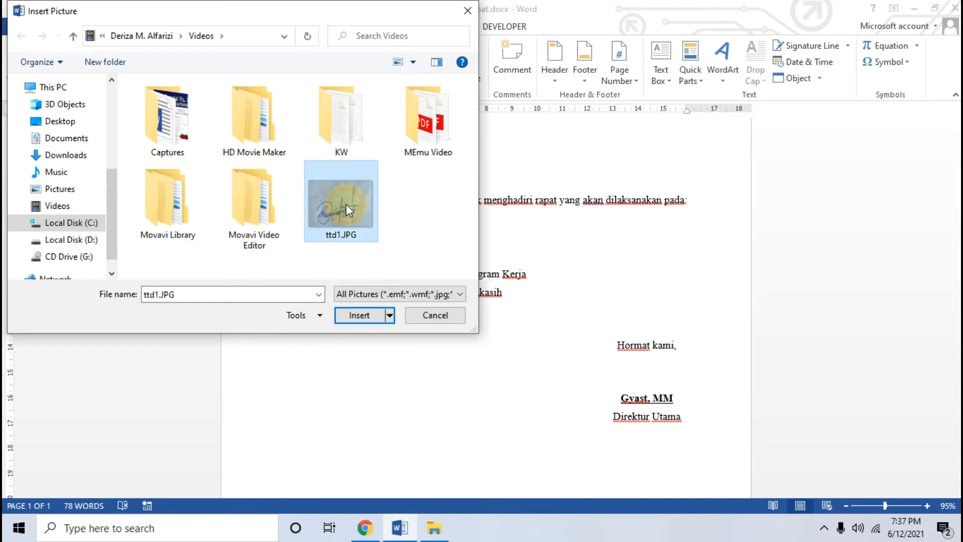
pyautogui.click(368, 317)
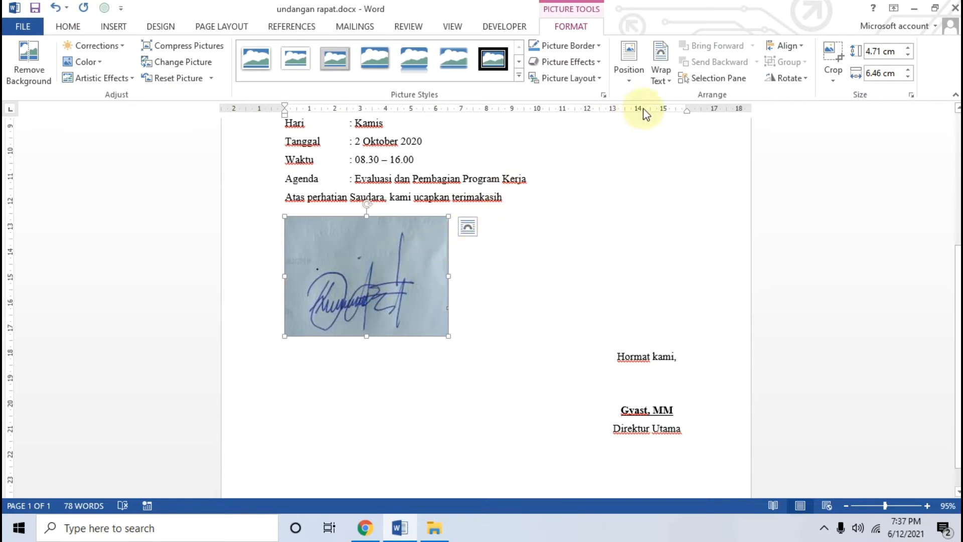
# Set the signature picture's text wrapping to In Front of Text and move it beside the signature block.
pyautogui.click(661, 77)
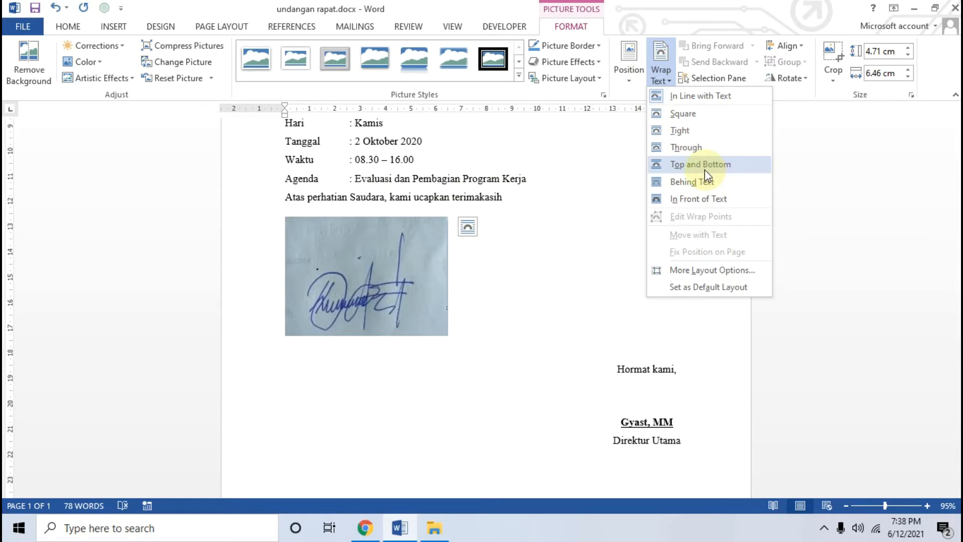
pyautogui.click(702, 200)
pyautogui.moveTo(376, 258); pyautogui.dragTo(477, 290)
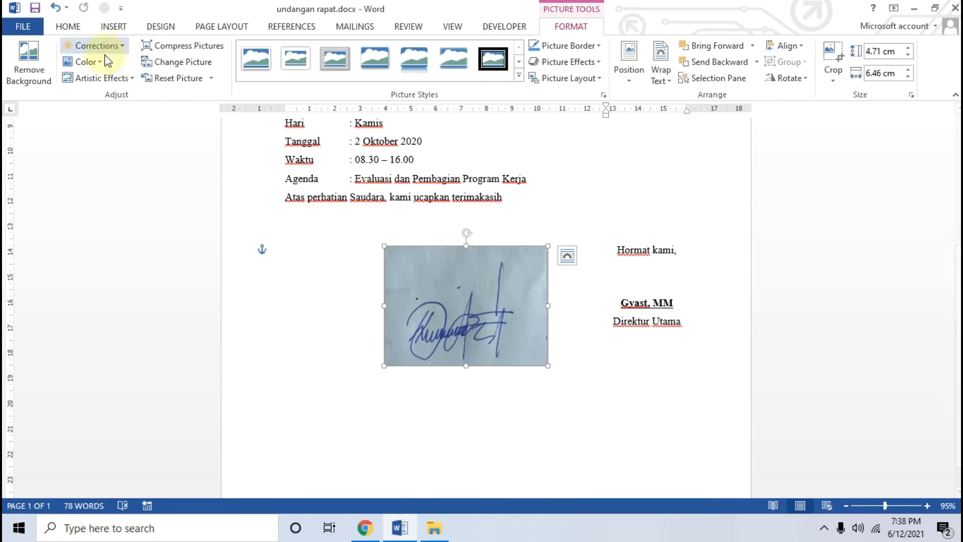
# Recolor the signature picture to the black-and-white variant that clears the paper background and keeps the full pen strokes.
pyautogui.click(86, 62)
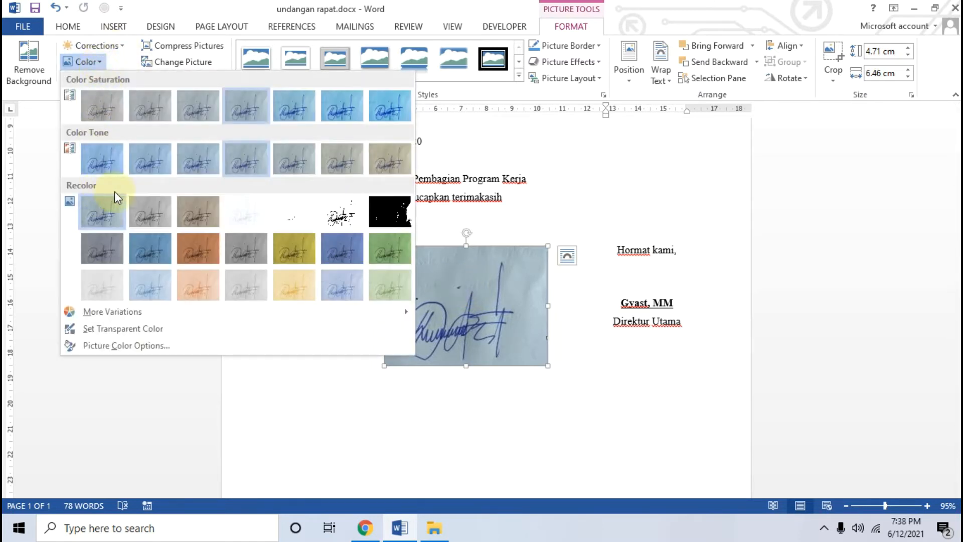
pyautogui.click(342, 217)
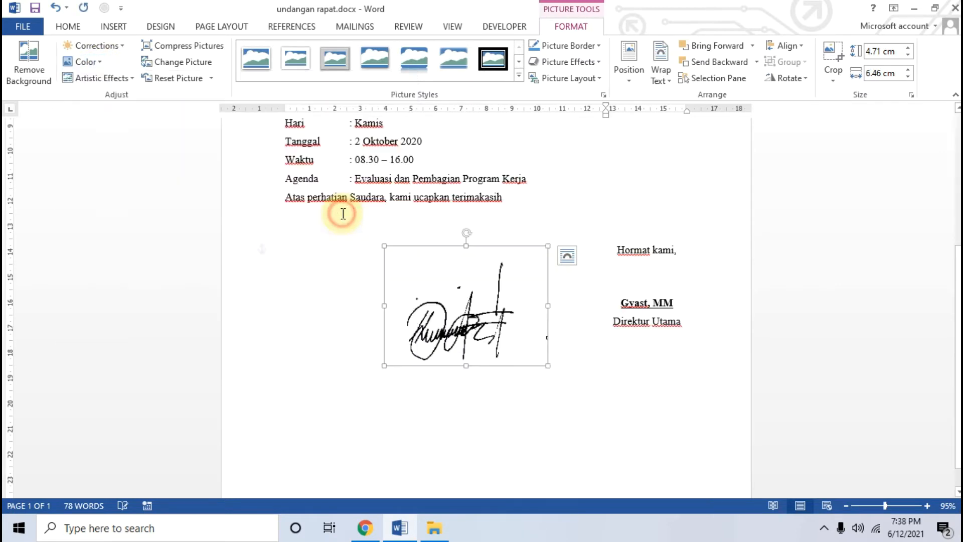
pyautogui.click(523, 404)
pyautogui.click(493, 354)
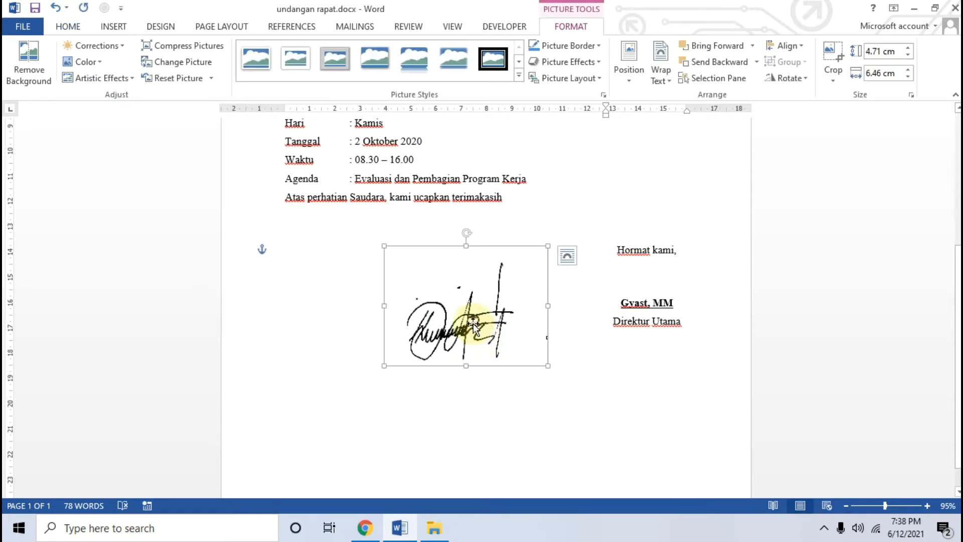
# Move the signature picture over the "Hormat kami" signature block and set its text wrapping to Behind Text.
pyautogui.moveTo(464, 324)
pyautogui.mouseDown()
pyautogui.moveTo(599, 315)
pyautogui.moveTo(646, 327)
pyautogui.moveTo(487, 320)
pyautogui.moveTo(576, 302)
pyautogui.moveTo(564, 325)
pyautogui.moveTo(535, 312)
pyautogui.moveTo(625, 290)
pyautogui.mouseUp()
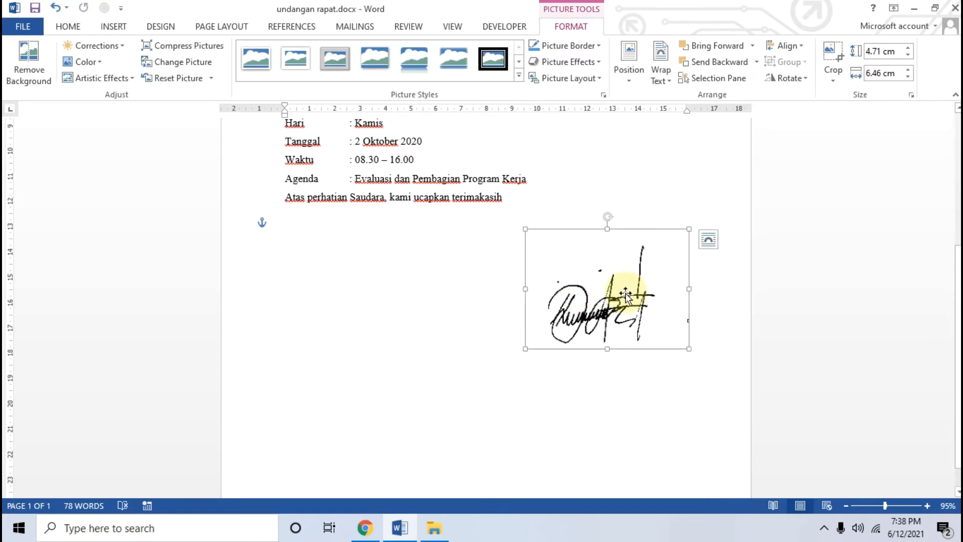
pyautogui.click(661, 82)
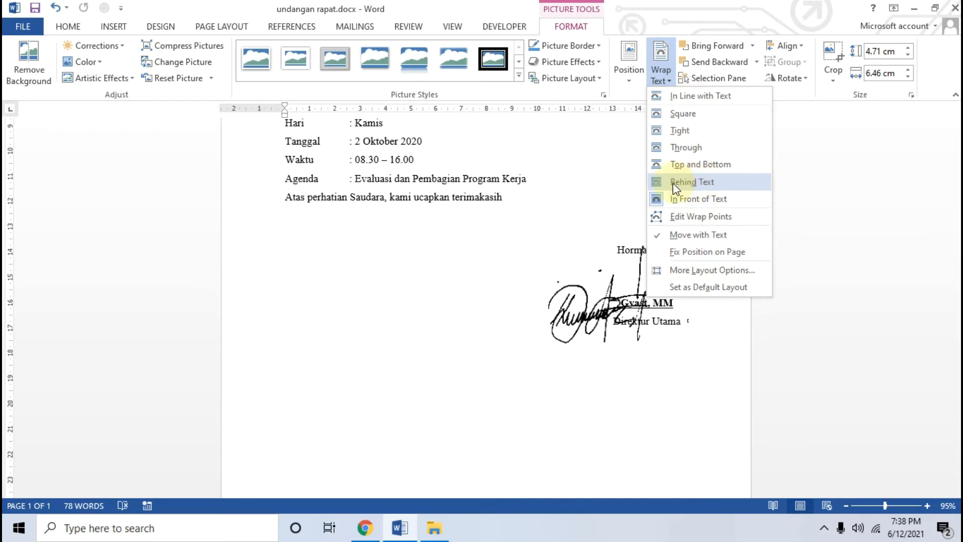
pyautogui.click(707, 182)
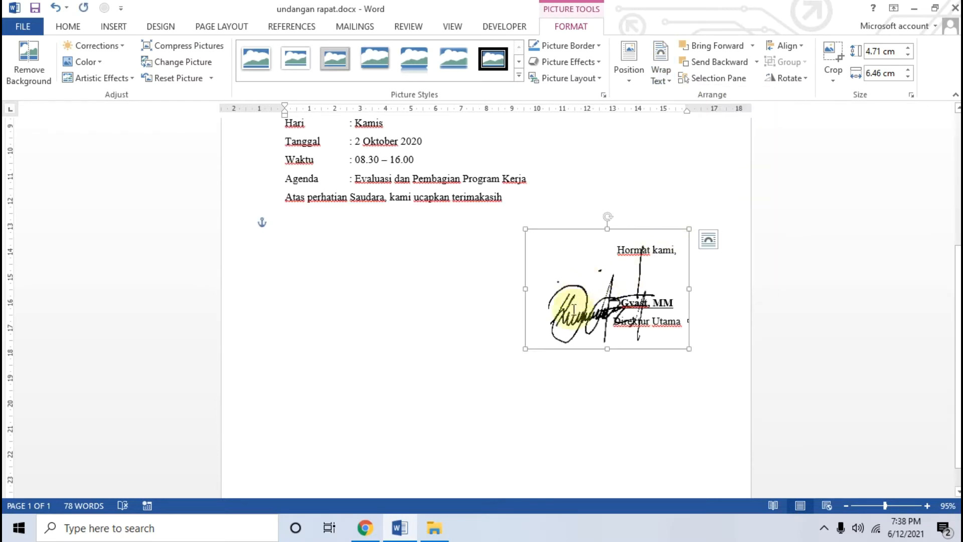
# Shrink the signature picture to about 3.85 × 5.27 cm and nudge it between "Hormat kami," and the signatory's name.
pyautogui.moveTo(688, 230)
pyautogui.mouseDown()
pyautogui.moveTo(664, 233)
pyautogui.moveTo(659, 250)
pyautogui.mouseUp()
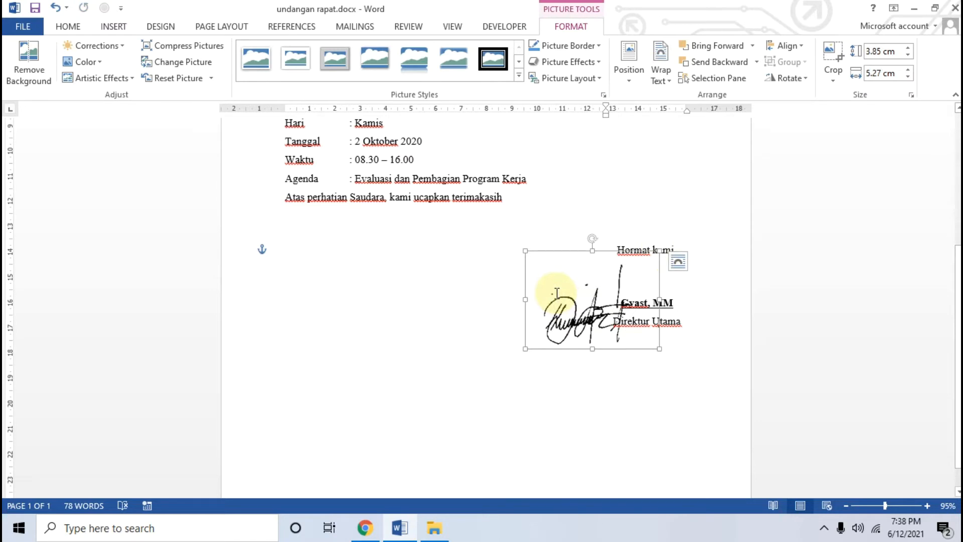
pyautogui.press('Right')
pyautogui.press('Up')
pyautogui.press('Up')
pyautogui.press('Up')
pyautogui.press('Up')
pyautogui.press('Up')
pyautogui.press('Up')
pyautogui.press('Up')
pyautogui.press('Up')
pyautogui.press('Up')
pyautogui.press('Up')
pyautogui.press('Up')
pyautogui.press('Up')
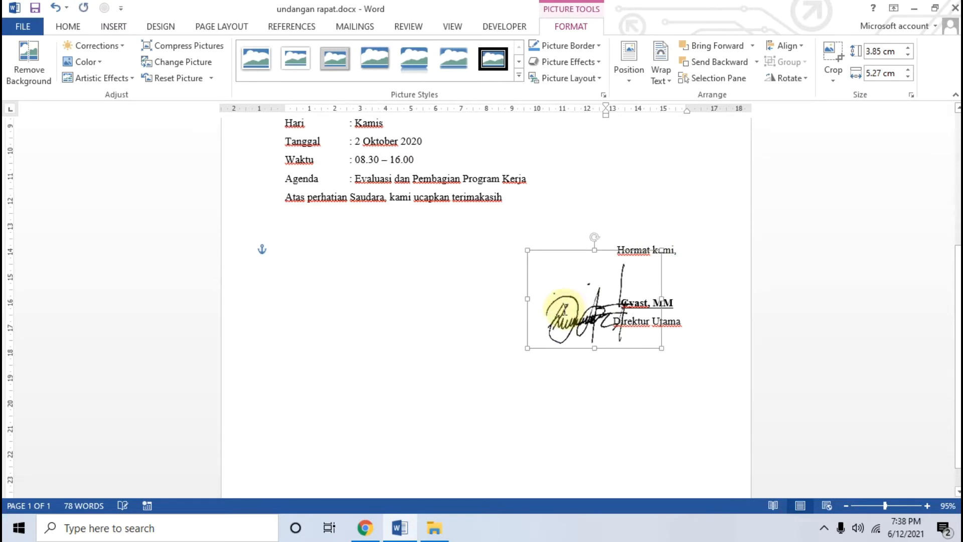
pyautogui.press('Right')
pyautogui.press('Right')
pyautogui.press('Right')
pyautogui.press('Right')
pyautogui.press('Right')
pyautogui.press('Right')
pyautogui.press('Right')
pyautogui.press('Right')
pyautogui.press('Right')
pyautogui.press('Right')
pyautogui.press('Right')
pyautogui.press('Right')
pyautogui.press('Right')
pyautogui.press('Right')
pyautogui.press('Right')
pyautogui.press('Right')
pyautogui.press('Right')
pyautogui.press('Down')
pyautogui.press('Down')
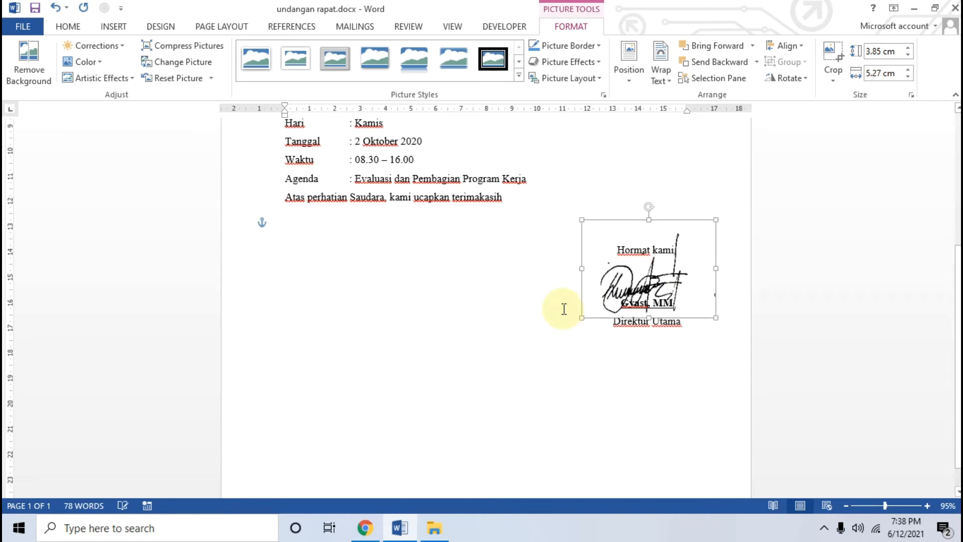
# Delete the black-and-white signature picture from the letter's signature block.
pyautogui.click(538, 407)
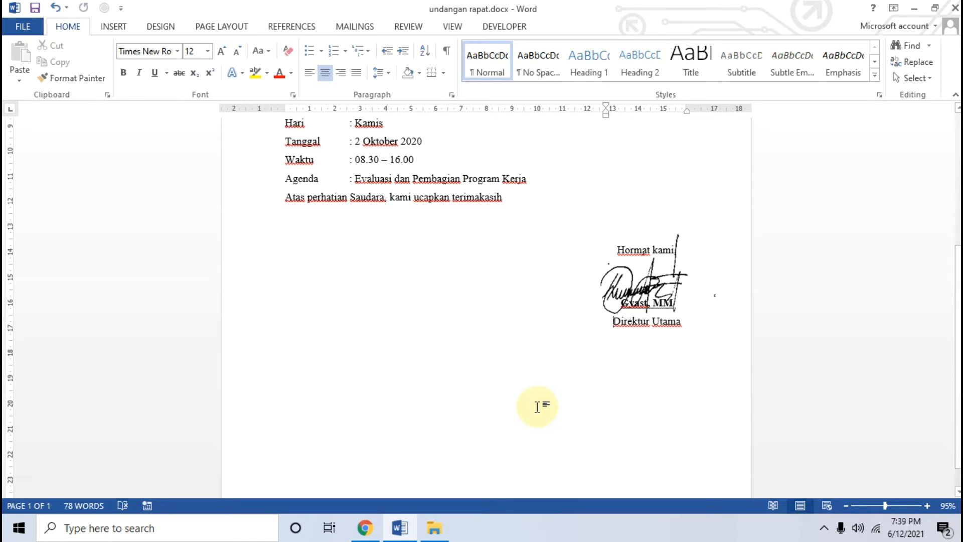
pyautogui.click(654, 285)
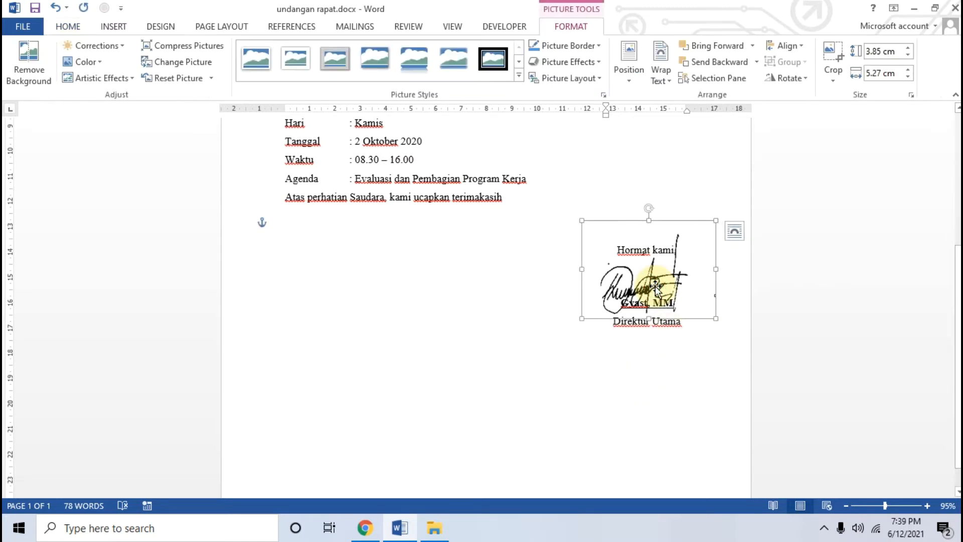
pyautogui.press('Delete')
# Switch to Chrome and open the Remove.bg site from the link in the digital signature article's Remove.bg instructions.
pyautogui.click(365, 528)
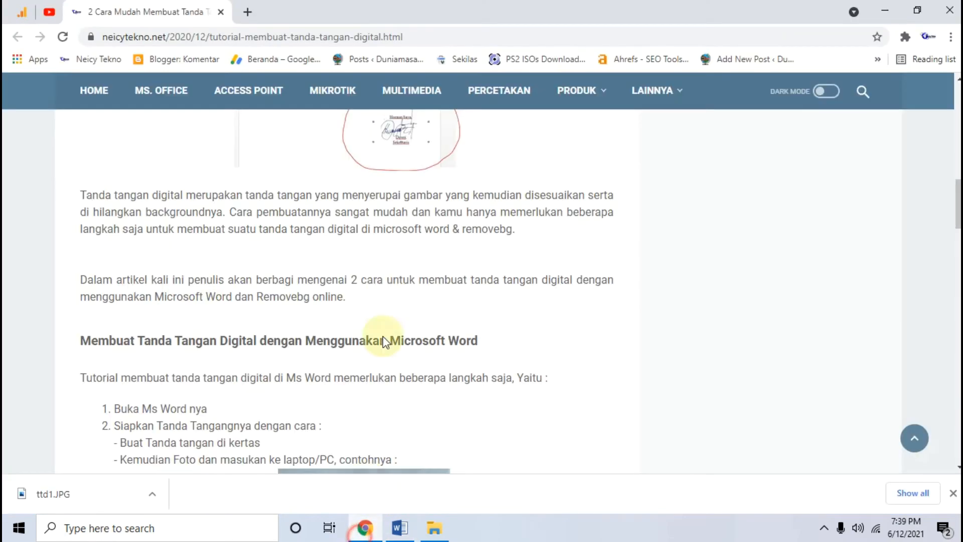
pyautogui.scroll(-3, 387, 279)
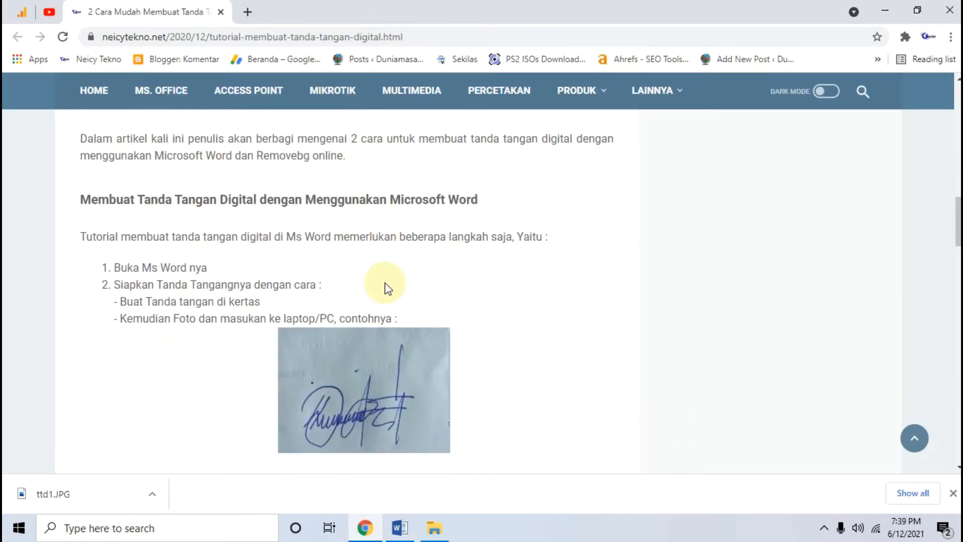
pyautogui.scroll(-3, 386, 289)
pyautogui.scroll(-4, 387, 289)
pyautogui.scroll(-6, 385, 285)
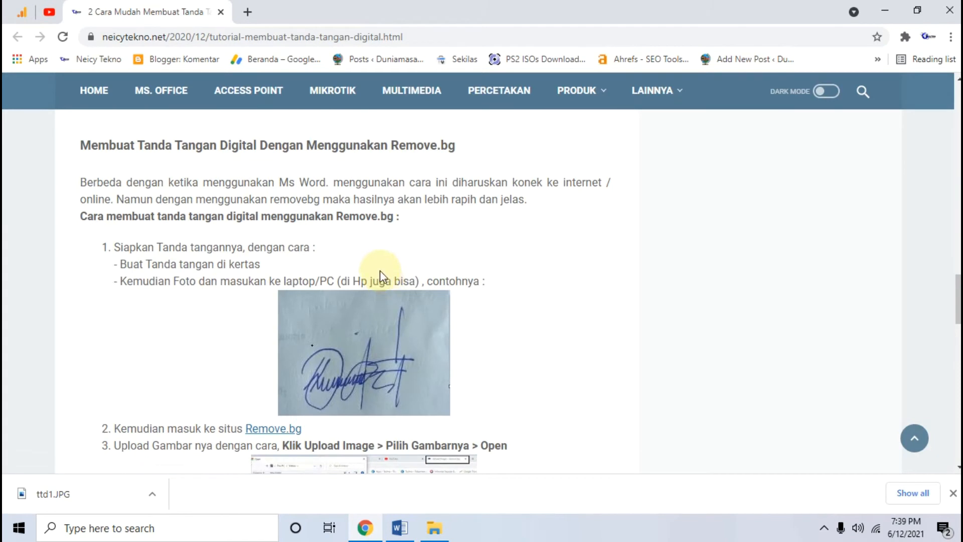
pyautogui.moveTo(334, 216); pyautogui.dragTo(406, 224)
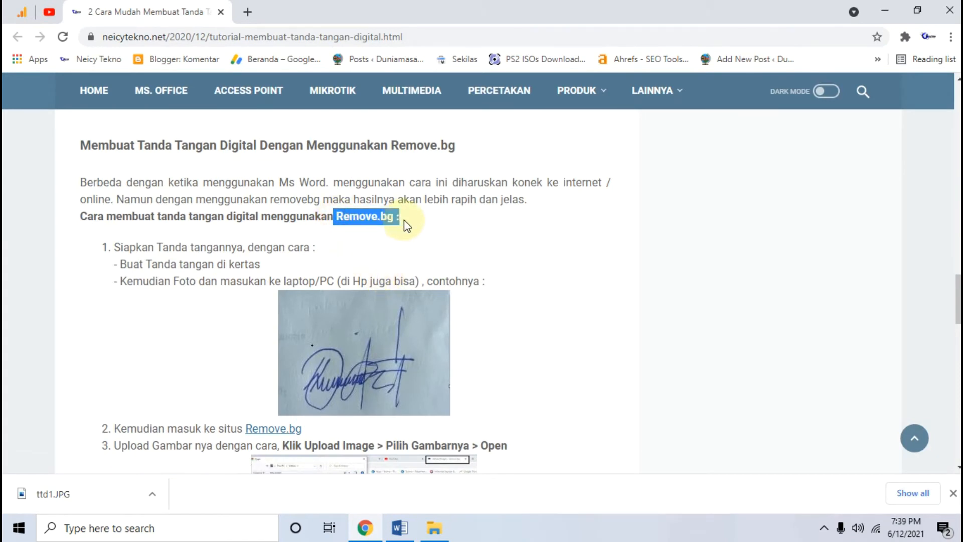
pyautogui.scroll(-3, 418, 276)
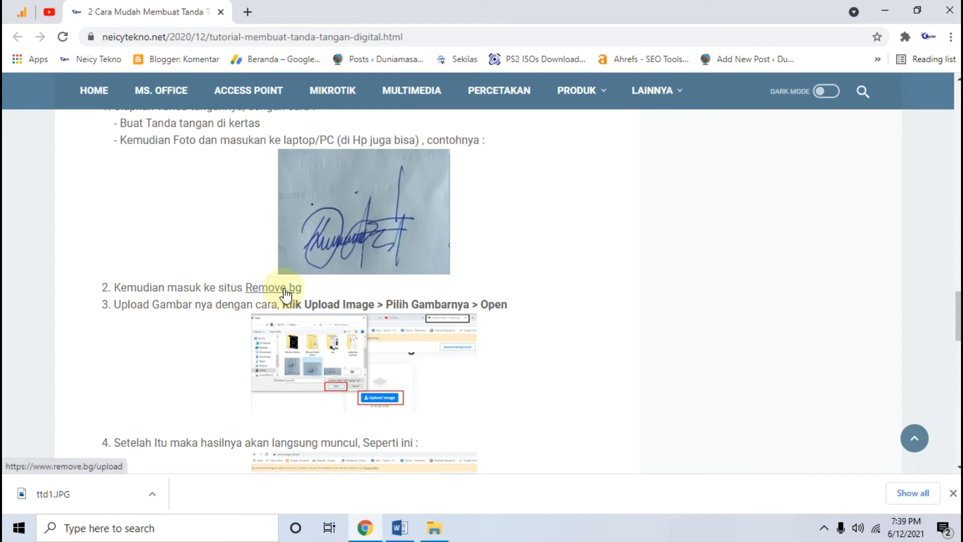
pyautogui.click(266, 293)
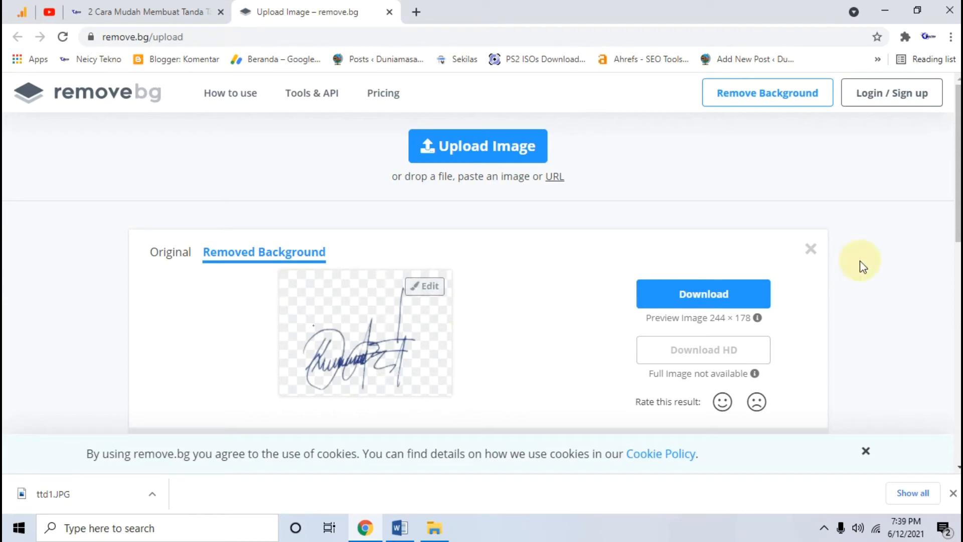
# Clear the earlier result on remove.bg and upload ttd1.JPG from the Videos folder for background removal.
pyautogui.click(811, 249)
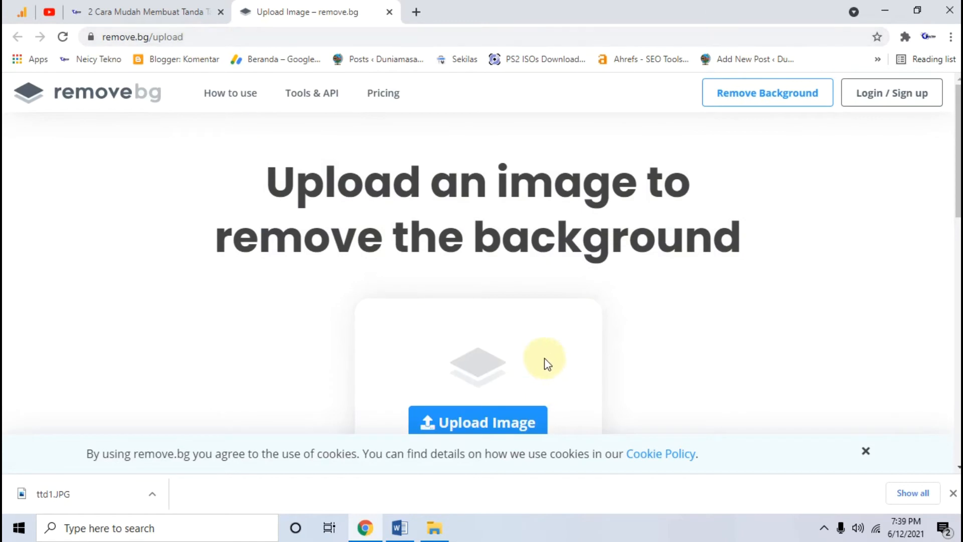
pyautogui.scroll(-3, 503, 305)
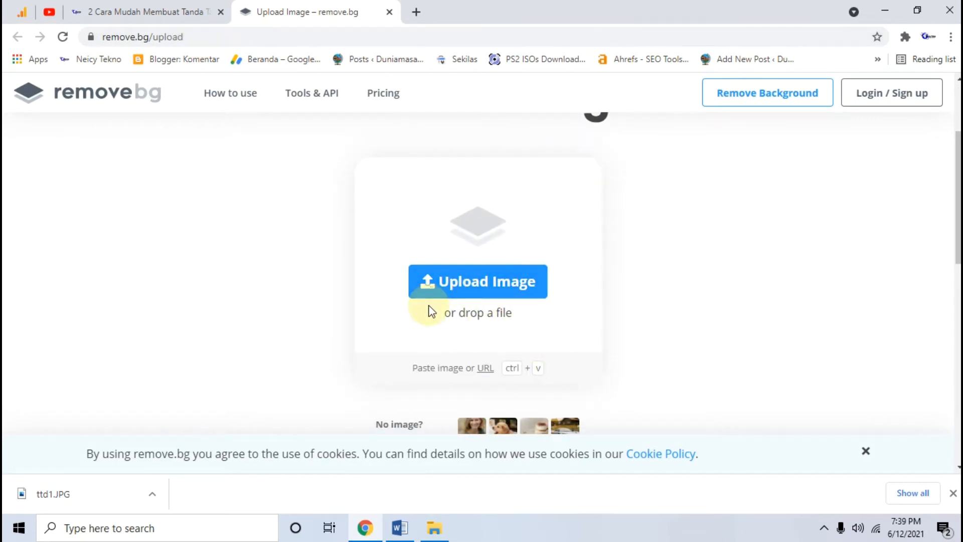
pyautogui.click(473, 278)
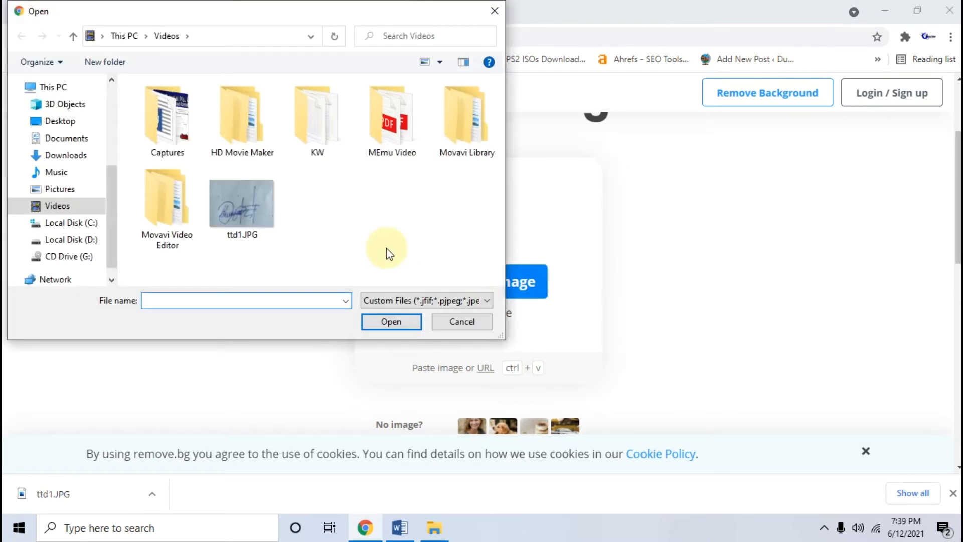
pyautogui.click(248, 204)
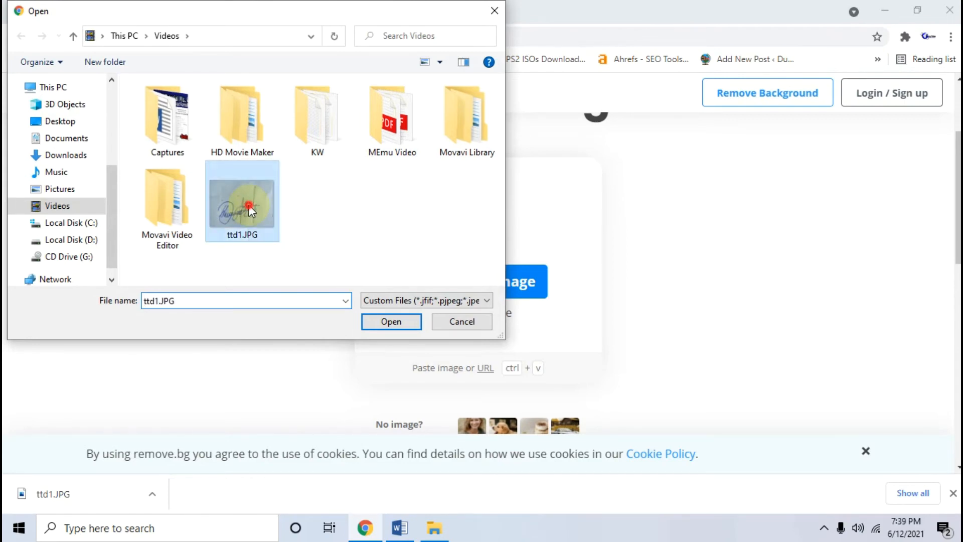
pyautogui.click(393, 322)
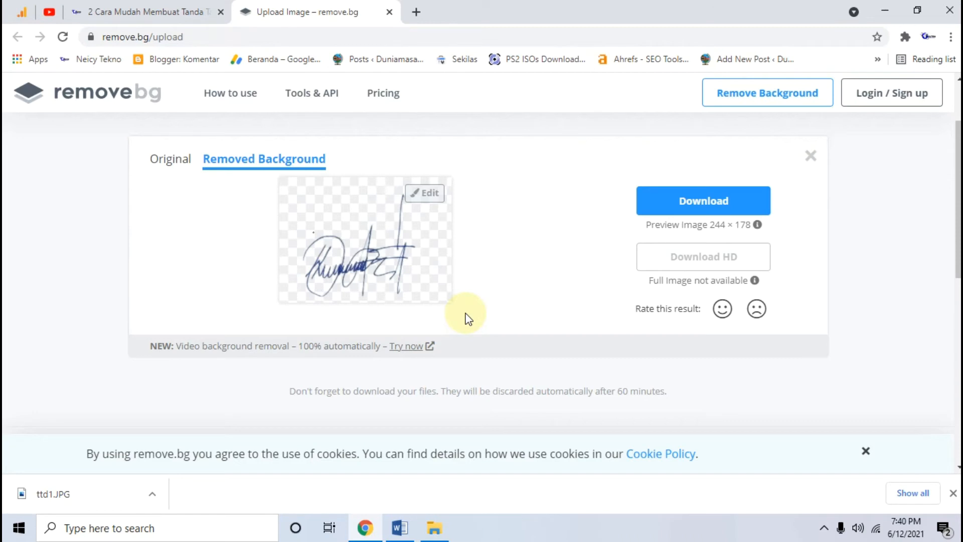
# Download the background-removed signature image and show the downloaded file in its folder.
pyautogui.click(705, 203)
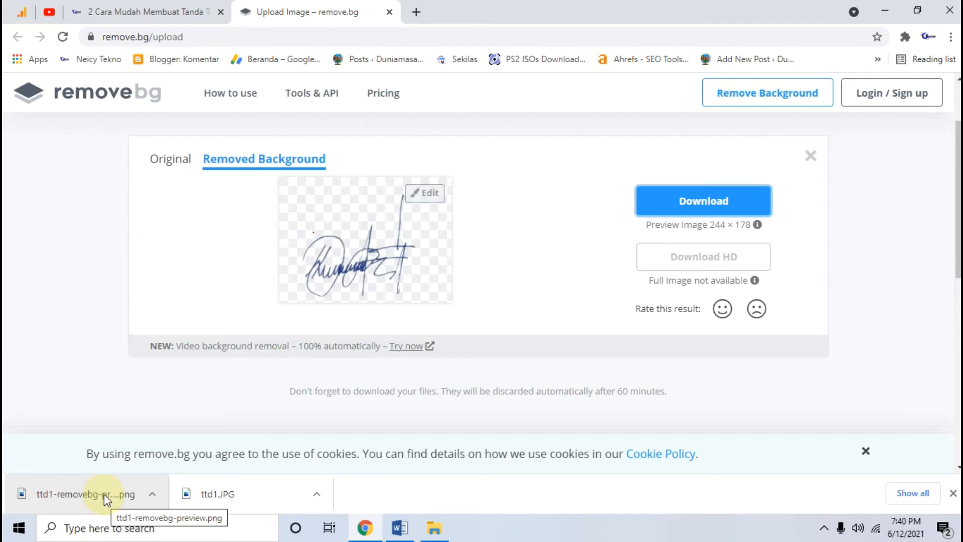
pyautogui.click(152, 494)
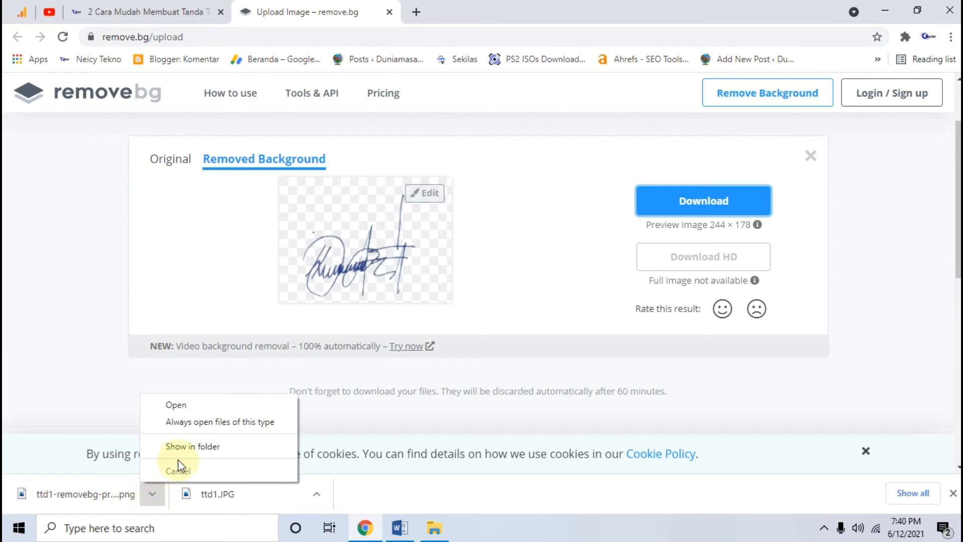
pyautogui.click(247, 448)
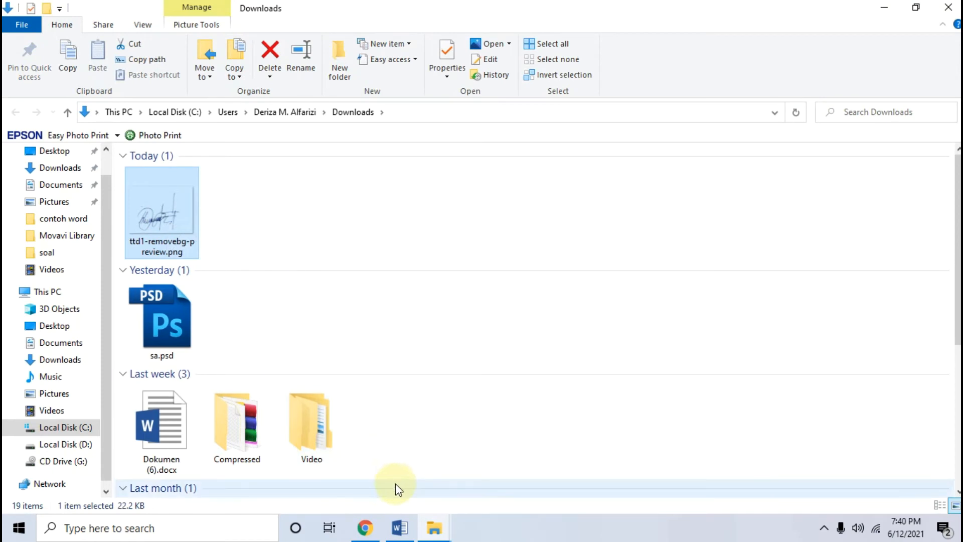
# Switch to Word, insert ttd1-removebg-preview.png from Downloads below the closing line, and set its text wrapping to Behind Text.
pyautogui.click(406, 529)
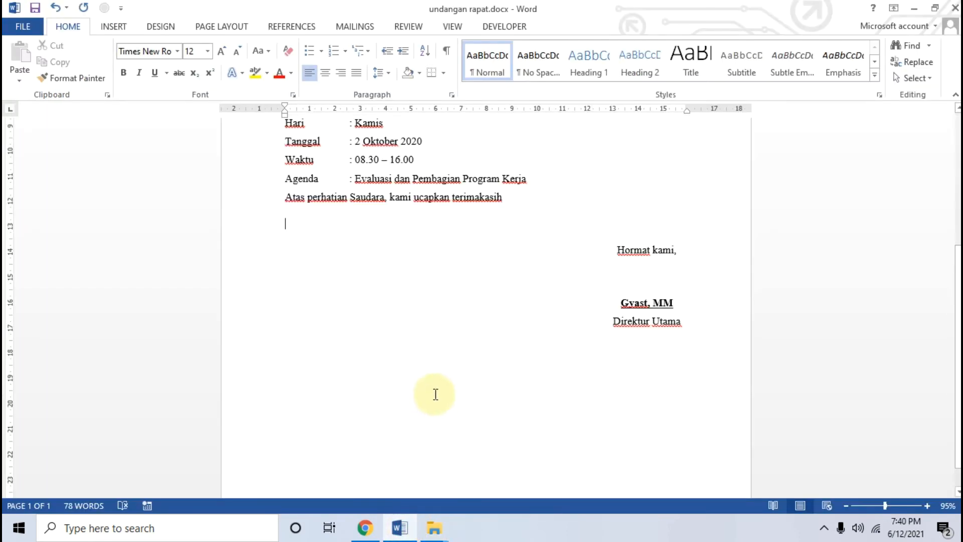
pyautogui.click(115, 28)
pyautogui.click(138, 75)
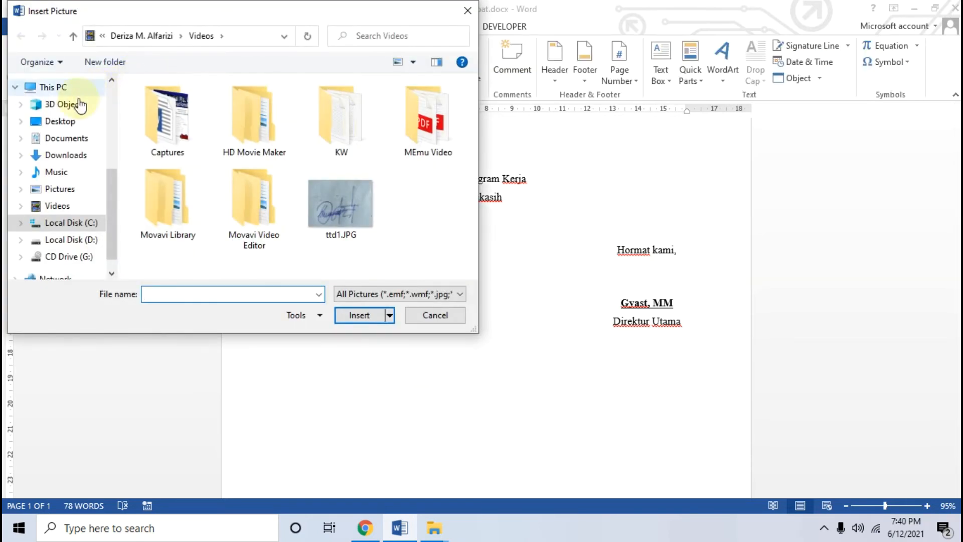
pyautogui.scroll(2, 69, 122)
pyautogui.scroll(3, 73, 125)
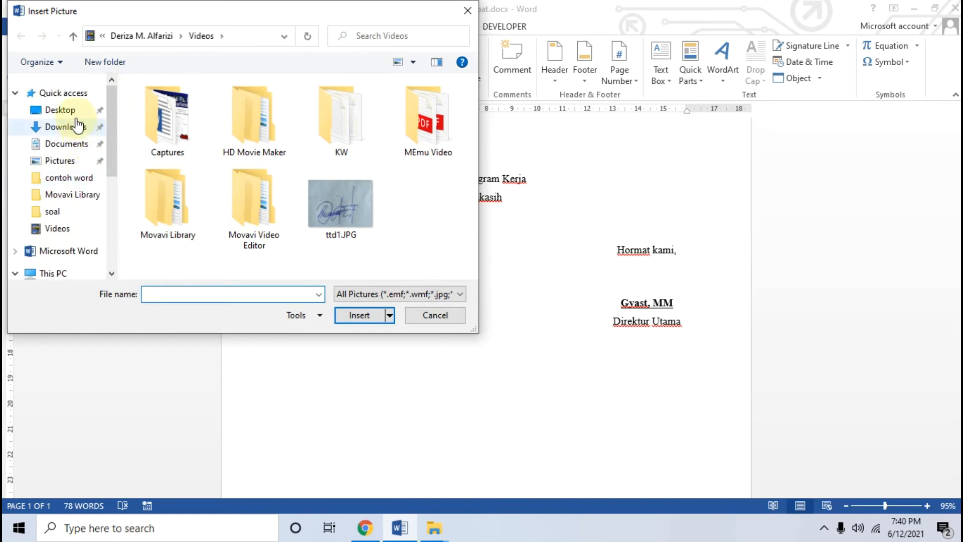
pyautogui.click(75, 129)
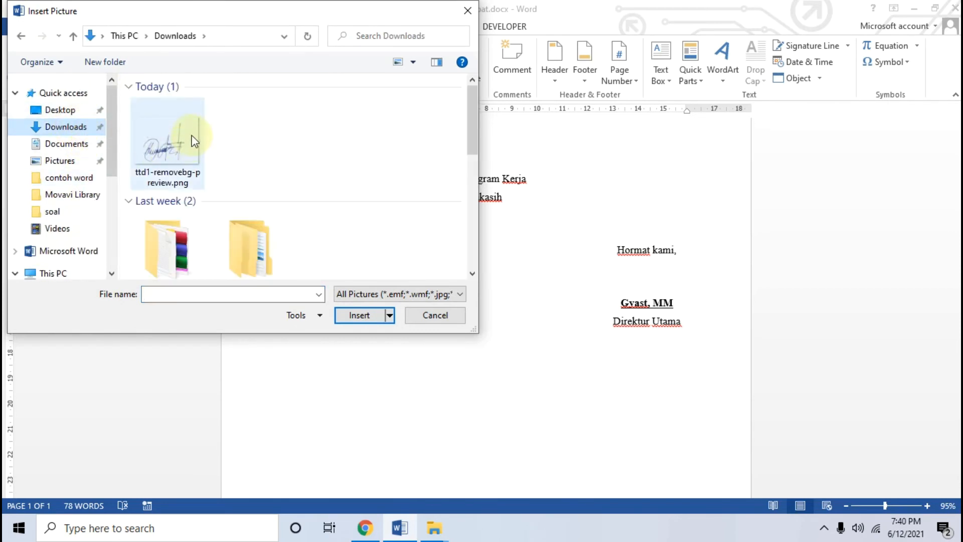
pyautogui.click(168, 137)
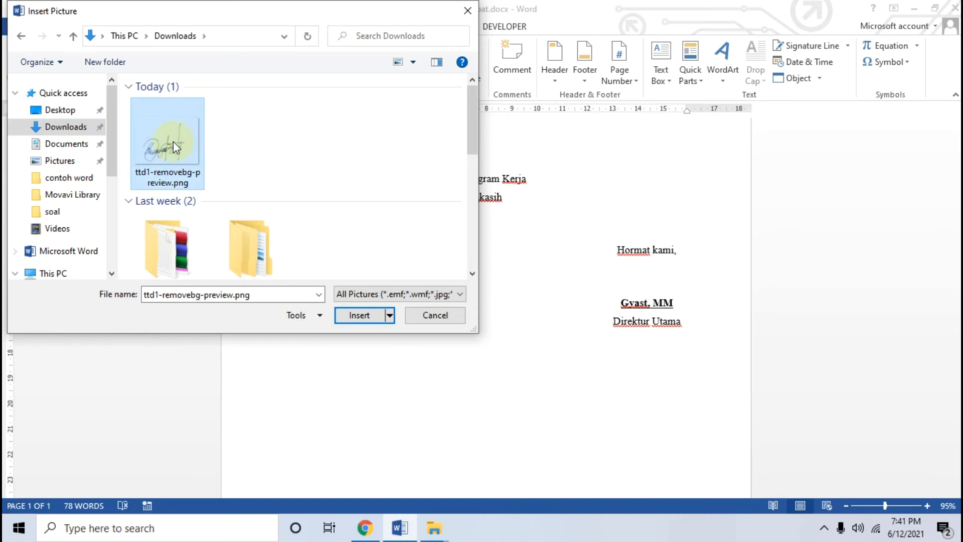
pyautogui.click(357, 316)
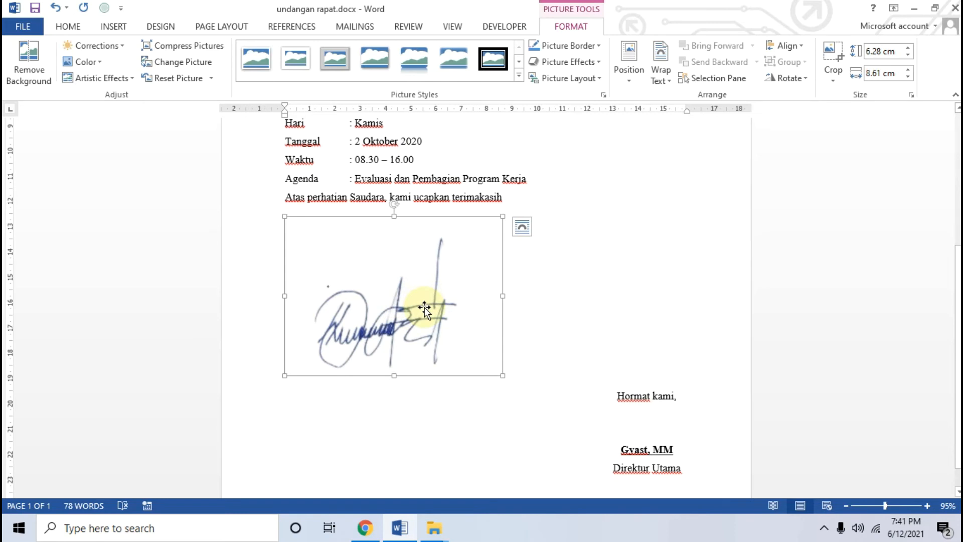
pyautogui.click(661, 70)
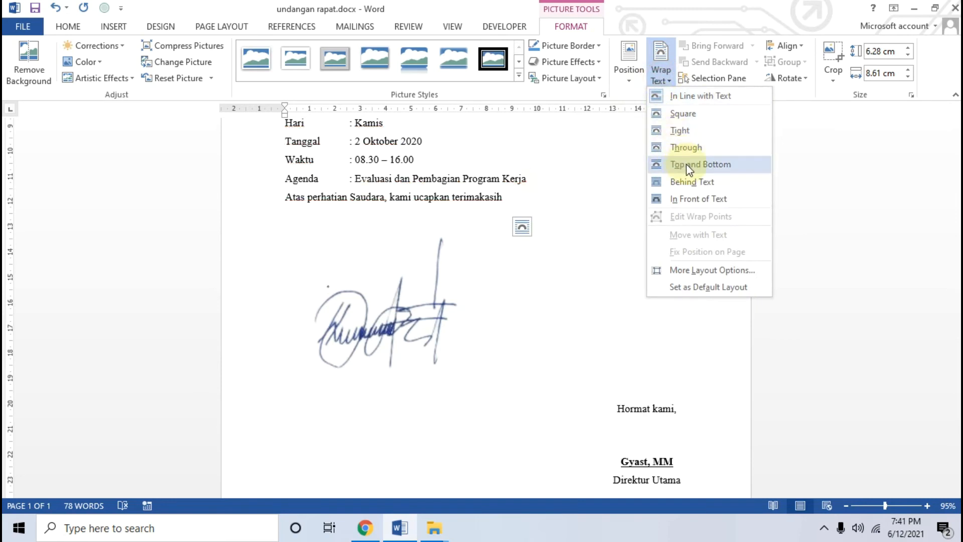
pyautogui.click(707, 182)
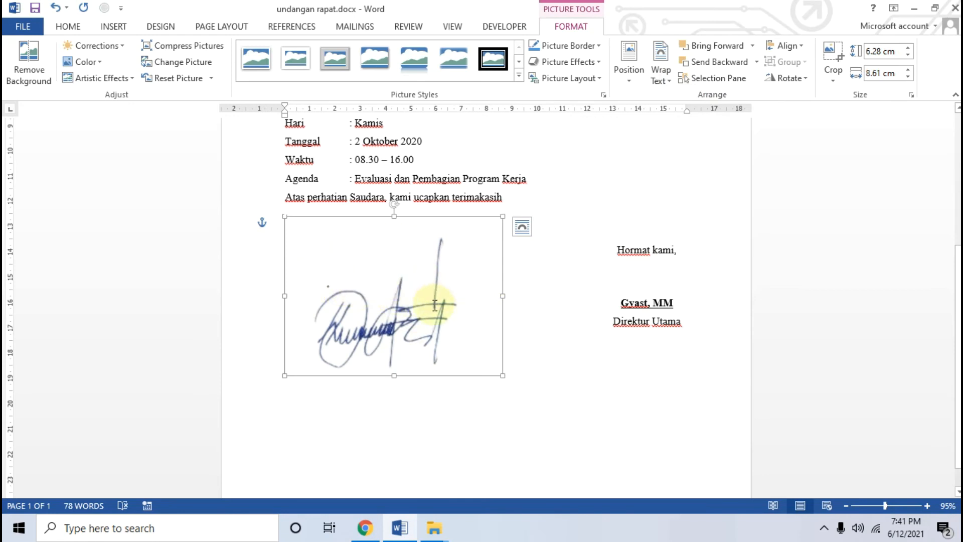
# Move the signature picture over the "Hormat kami" signature block and shrink it to about 4.57 × 6.26 cm.
pyautogui.press('Right')
pyautogui.press('Right')
pyautogui.press('Right')
pyautogui.press('Right')
pyautogui.press('Right')
pyautogui.press('Right')
pyautogui.press('Right')
pyautogui.press('Right')
pyautogui.press('Right')
pyautogui.press('Right')
pyautogui.press('Right')
pyautogui.press('Right')
pyautogui.press('Right')
pyautogui.press('Right')
pyautogui.press('Right')
pyautogui.press('Right')
pyautogui.press('Right')
pyautogui.press('Right')
pyautogui.press('Right')
pyautogui.press('Right')
pyautogui.press('Right')
pyautogui.press('Right')
pyautogui.press('Right')
pyautogui.press('Right')
pyautogui.press('Right')
pyautogui.press('Right')
pyautogui.press('Right')
pyautogui.press('Right')
pyautogui.press('Right')
pyautogui.press('Right')
pyautogui.press('Right')
pyautogui.press('Right')
pyautogui.press('Right')
pyautogui.press('Right')
pyautogui.press('Right')
pyautogui.press('Right')
pyautogui.press('Right')
pyautogui.press('Right')
pyautogui.press('Right')
pyautogui.press('Right')
pyautogui.press('Right')
pyautogui.moveTo(504, 216); pyautogui.dragTo(564, 261)
pyautogui.moveTo(628, 346); pyautogui.dragTo(634, 294)
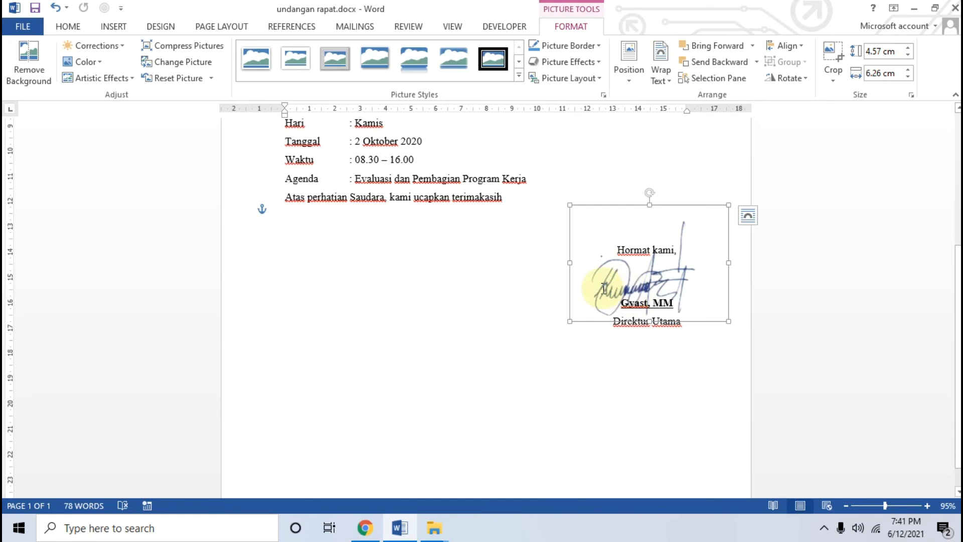
pyautogui.click(366, 527)
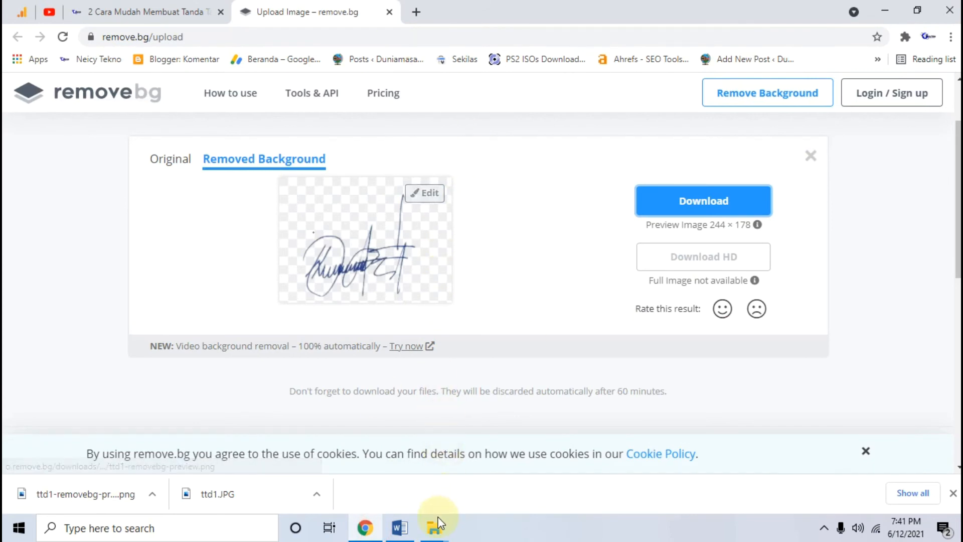
pyautogui.moveTo(372, 530)
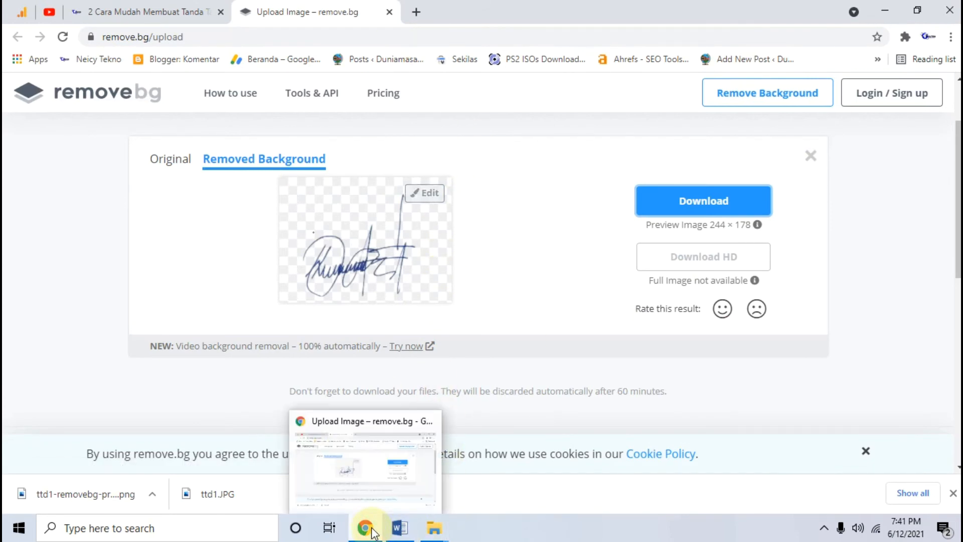
pyautogui.click(370, 530)
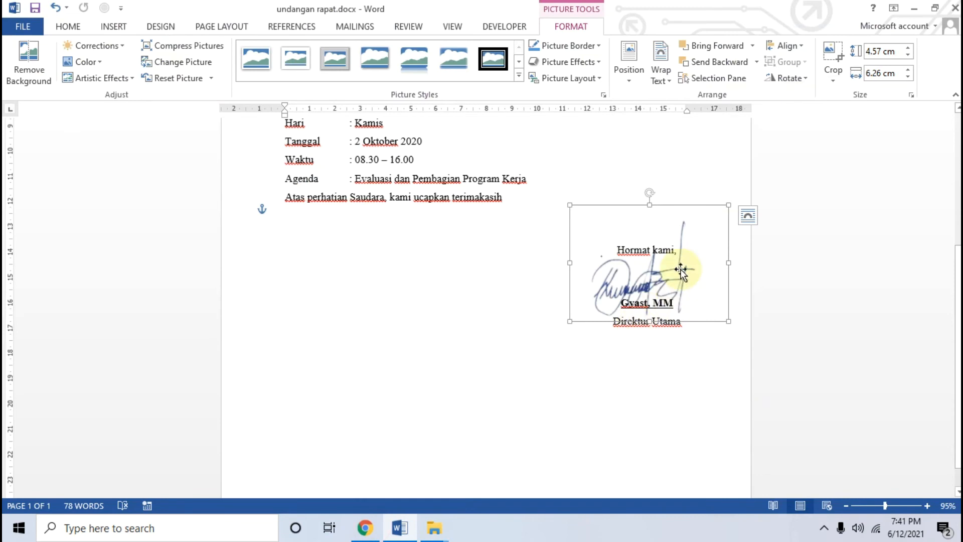
# Set the signature picture's text wrapping to In Front of Text and deselect it.
pyautogui.click(658, 77)
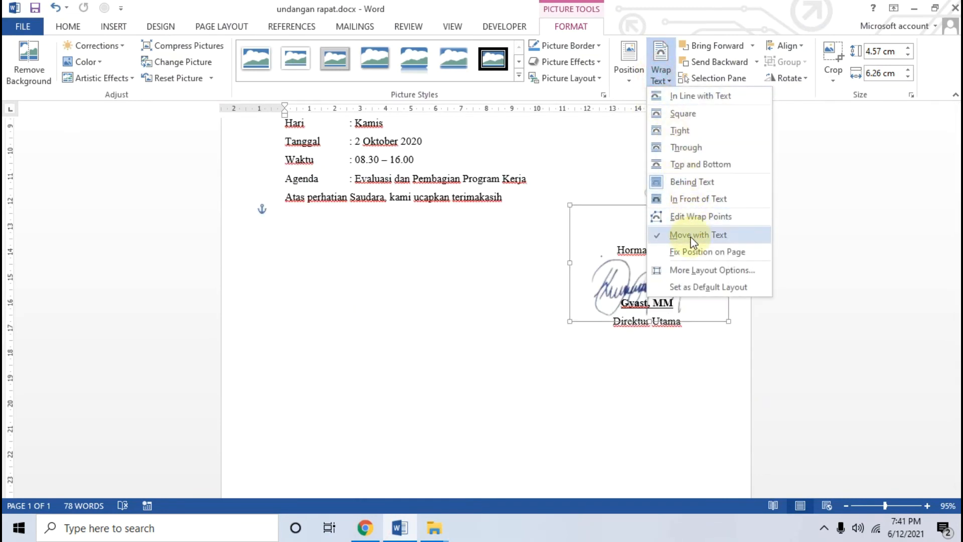
pyautogui.click(701, 197)
pyautogui.click(623, 349)
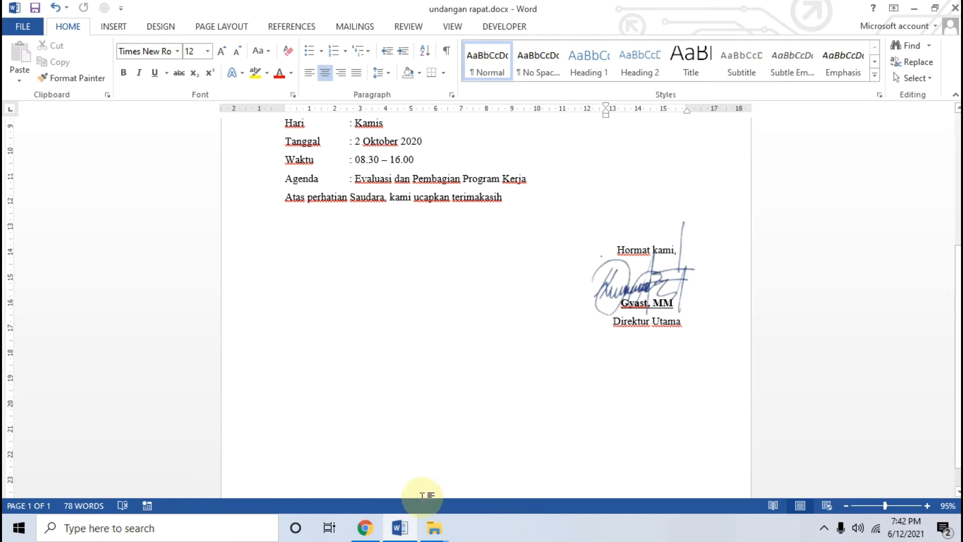
pyautogui.click(366, 530)
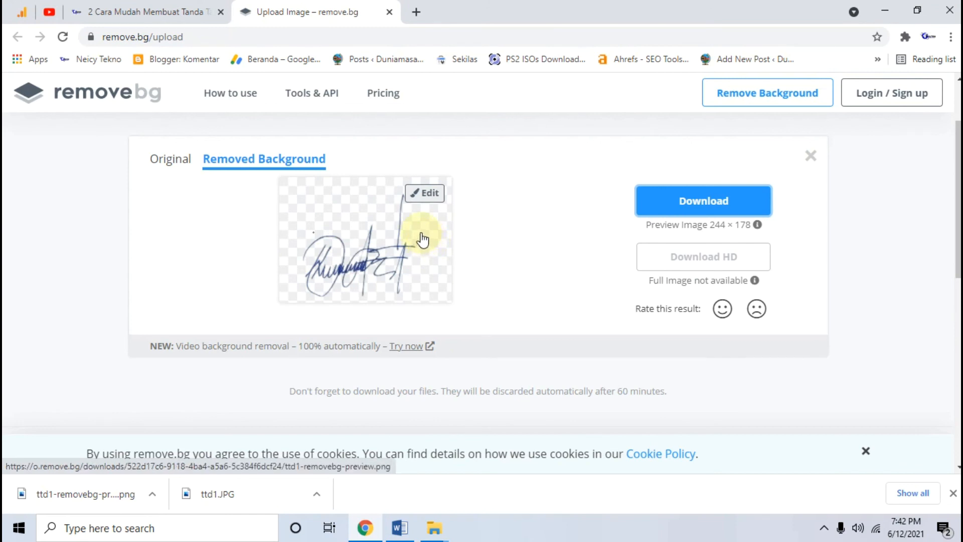
pyautogui.click(373, 530)
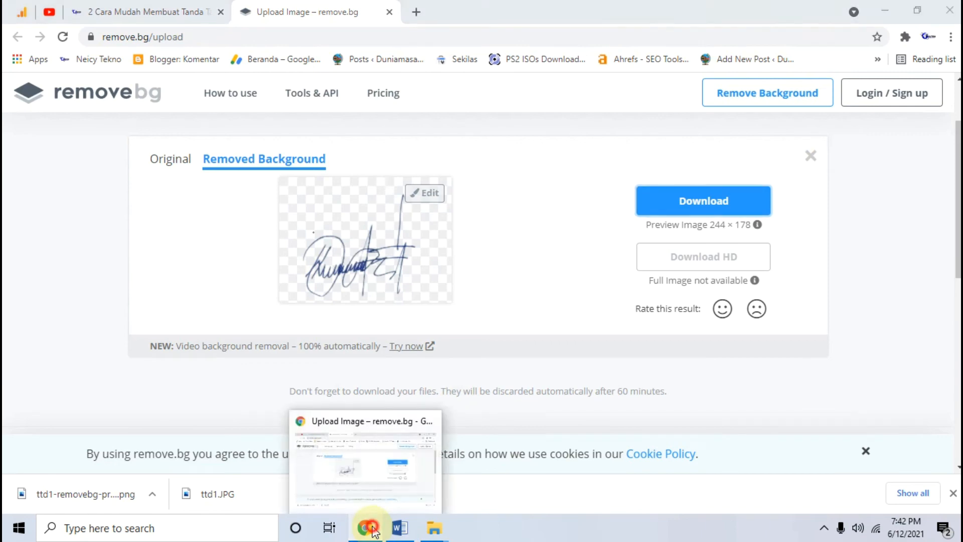
pyautogui.click(374, 531)
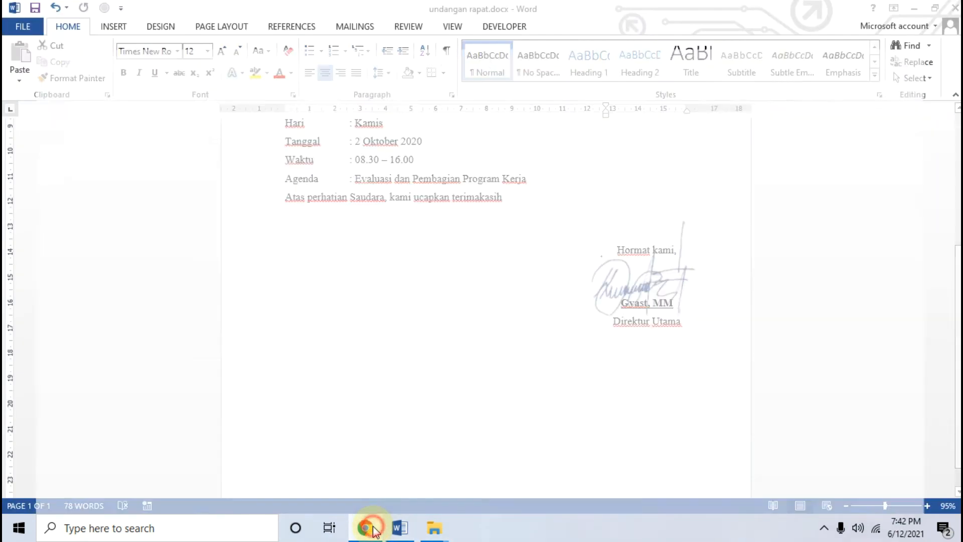
pyautogui.click(84, 37)
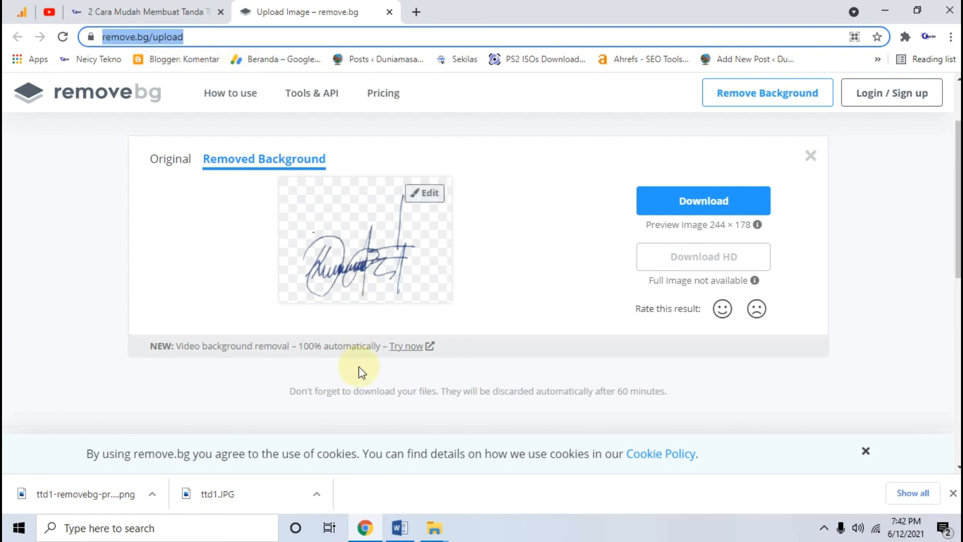
pyautogui.click(400, 527)
pyautogui.scroll(3, 442, 309)
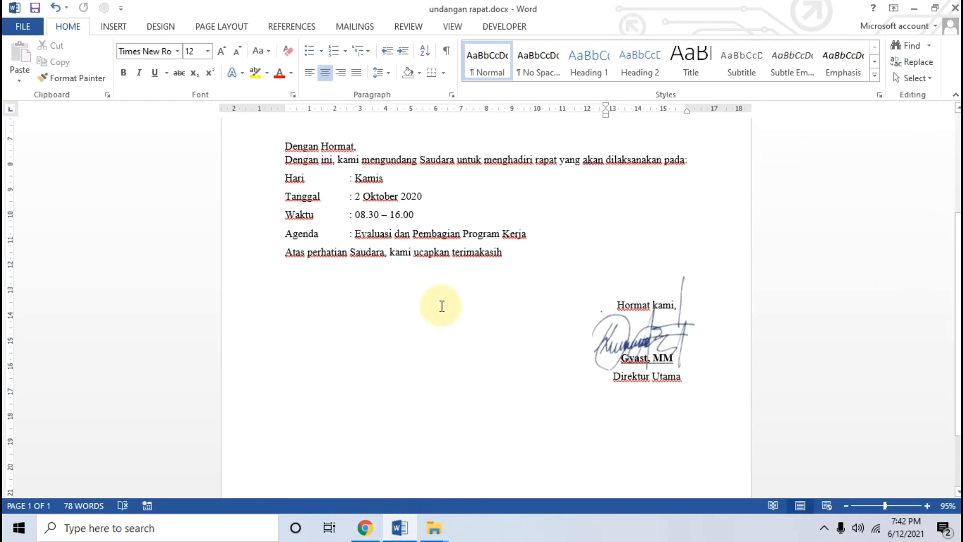
# Switch to Chrome and look back through the neicytekno.net digital signature article, from the remove.bg instructions up to its introduction.
pyautogui.scroll(-4, 442, 305)
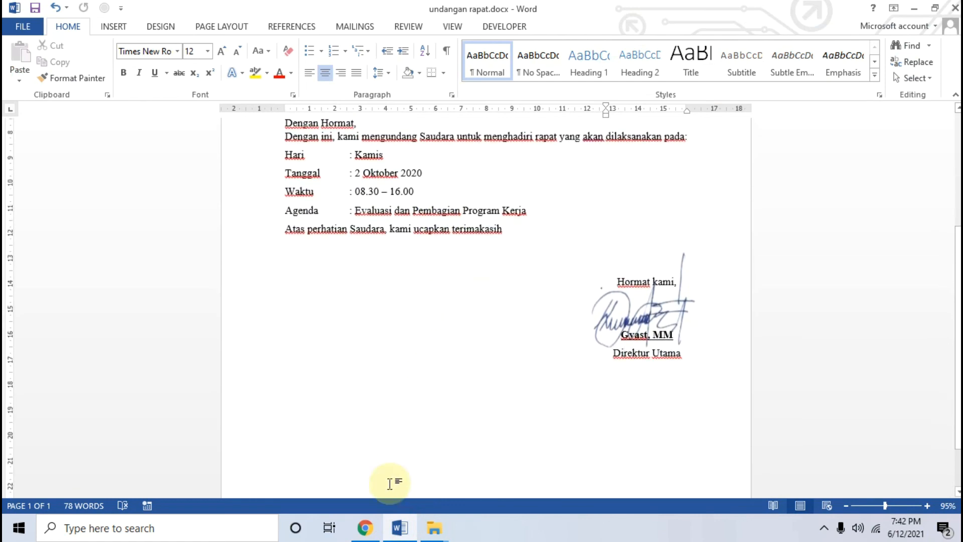
pyautogui.click(365, 528)
pyautogui.click(102, 7)
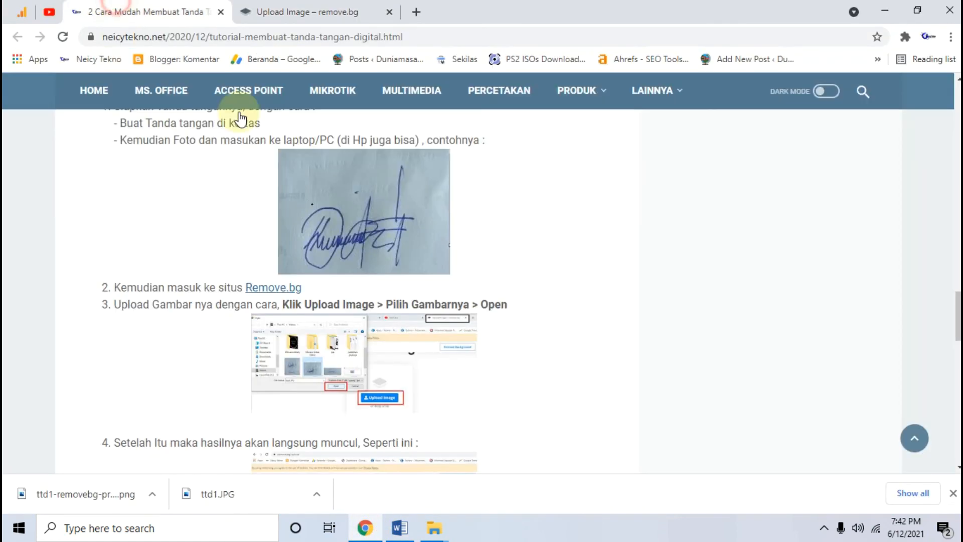
pyautogui.scroll(7, 393, 288)
pyautogui.scroll(10, 393, 287)
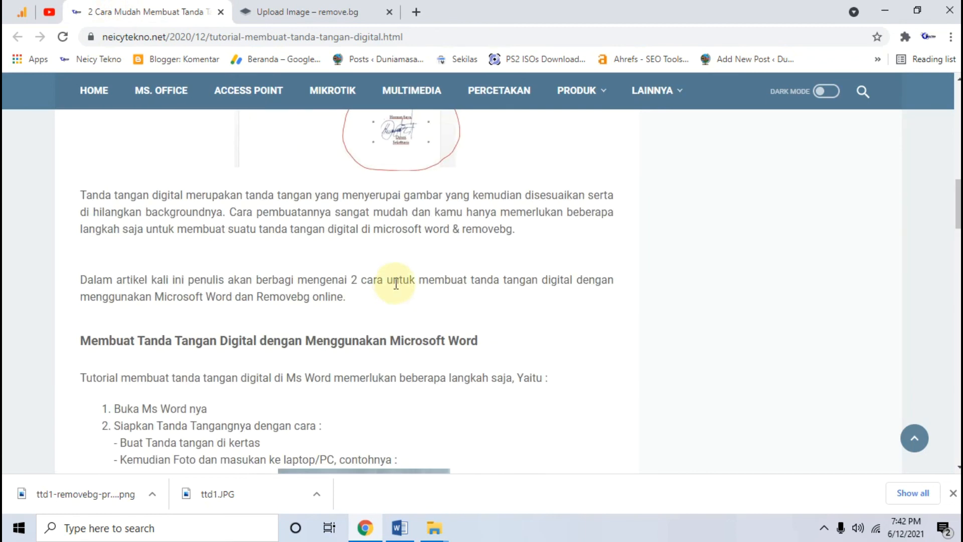
# Minimize the Chrome, Word and File Explorer windows to show the desktop.
pyautogui.click(886, 16)
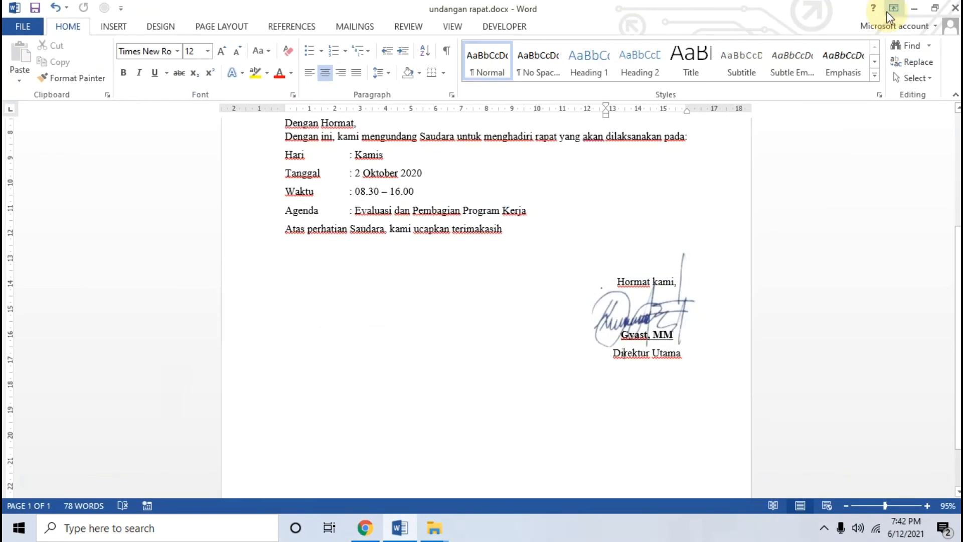
pyautogui.click(914, 10)
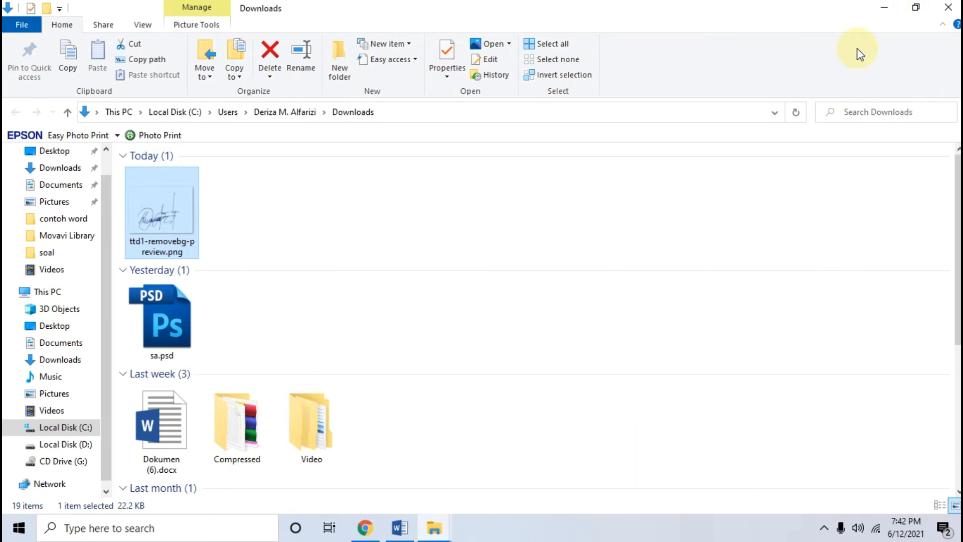
pyautogui.click(884, 10)
pyautogui.click(881, 12)
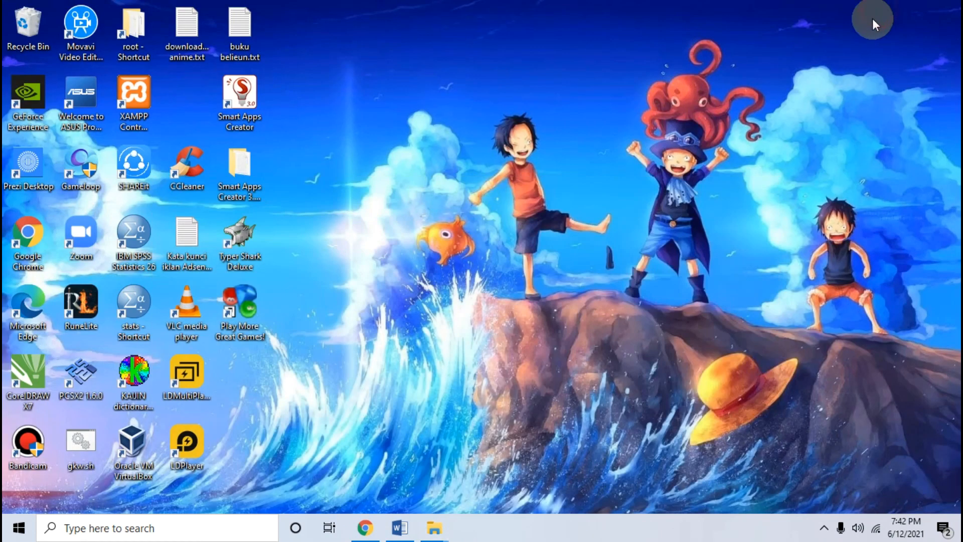